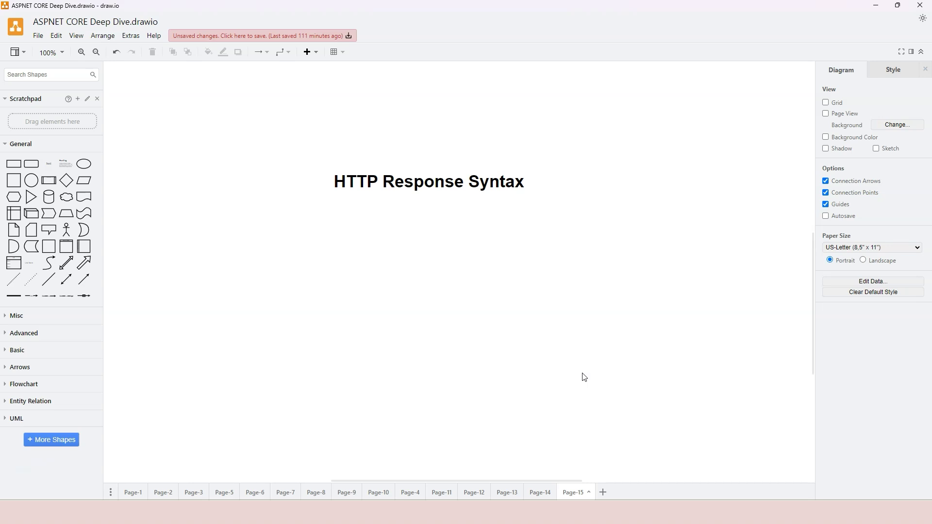
Undo the deletion to restore the Browser/Web Server diagram on Page-15.
left_click(578, 370)
left_click(445, 332)
left_click(447, 329)
key("ctrl+z")
left_click(539, 469)
left_click(512, 447)
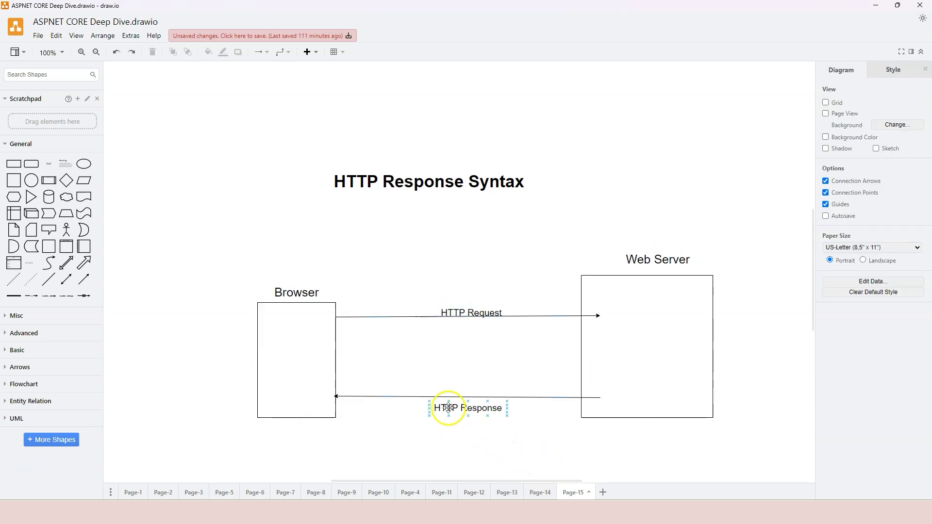
Check the HTTP Request label, Browser box and HTTP Response label by selecting each.
left_click(481, 311)
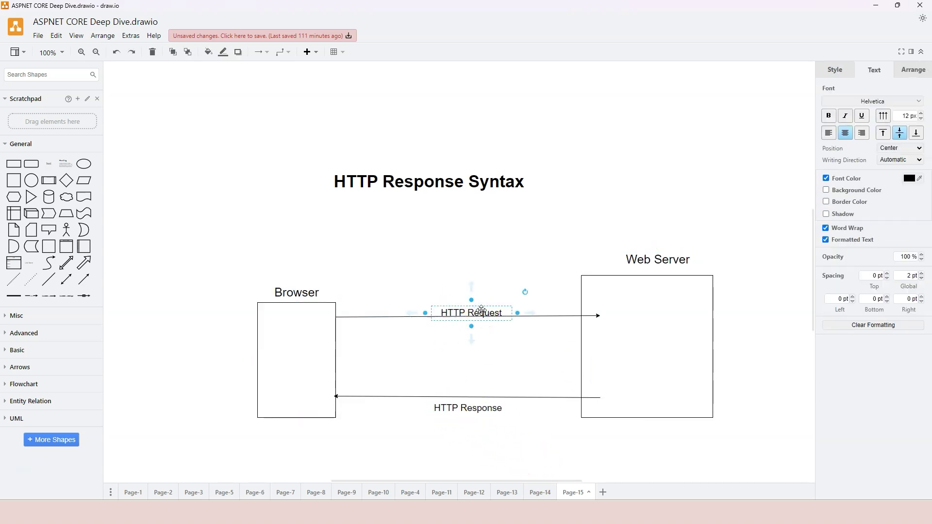
left_click(298, 323)
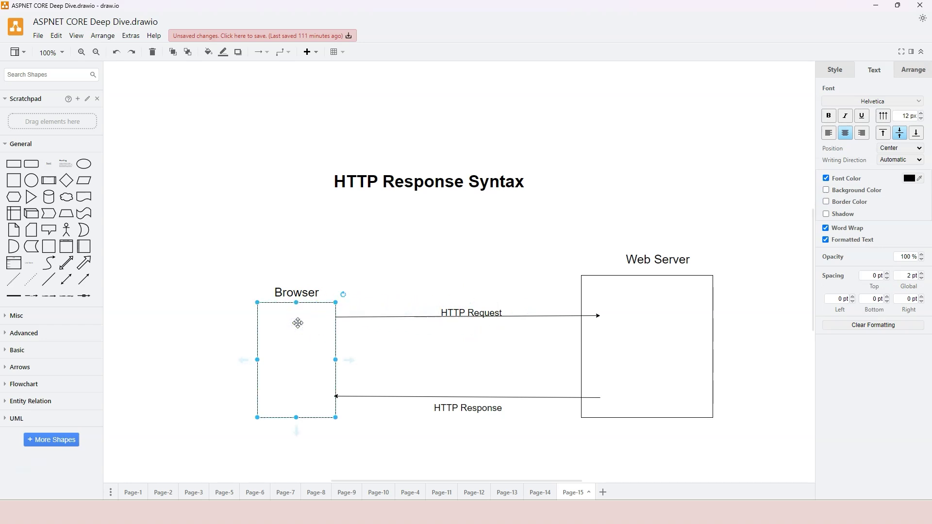
left_click(470, 315)
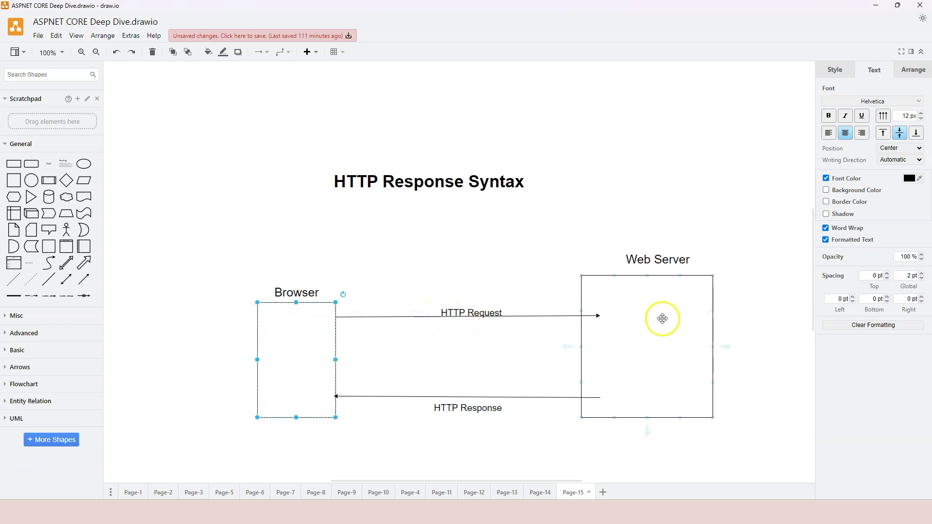
left_click(459, 313)
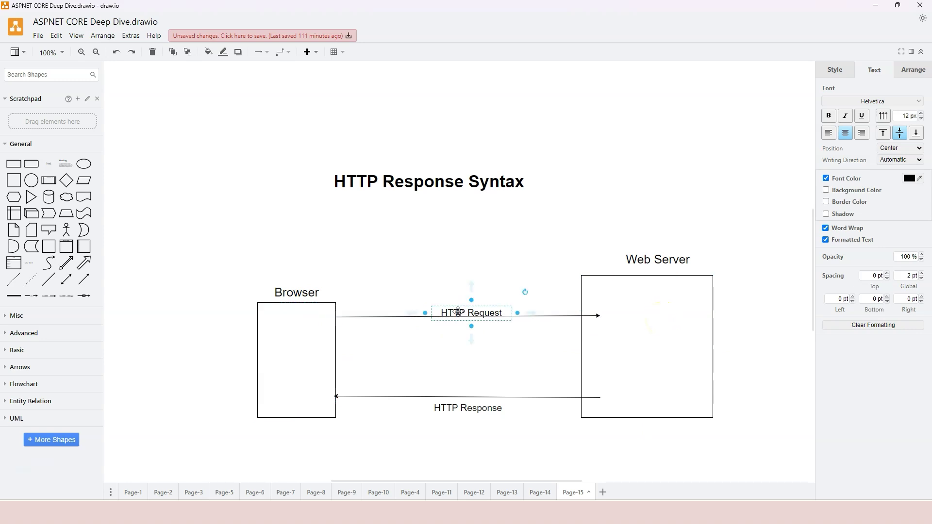
left_click(316, 326)
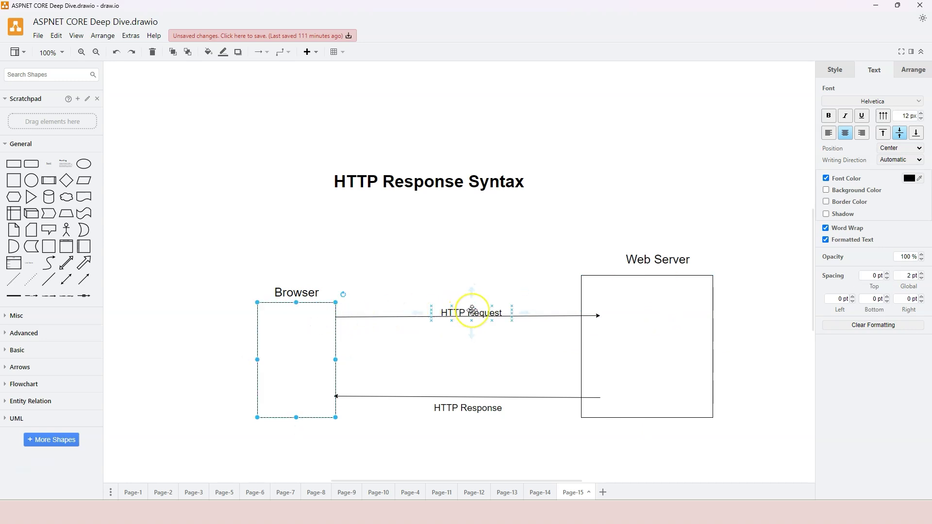
scroll(474, 320, "down", 2)
left_click(479, 374)
Inspect the HTTP Response label, Web Server box and Browser box by selecting each in turn.
left_click(479, 365)
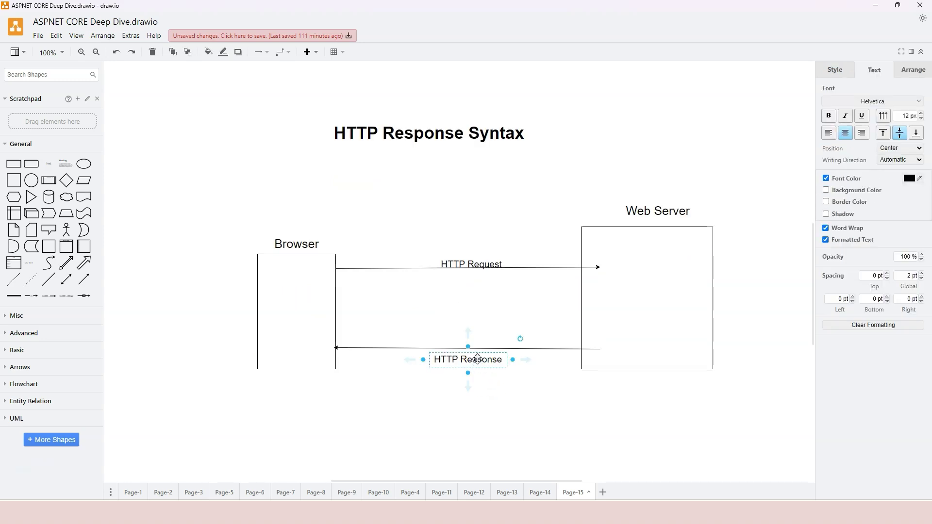
left_click(639, 310)
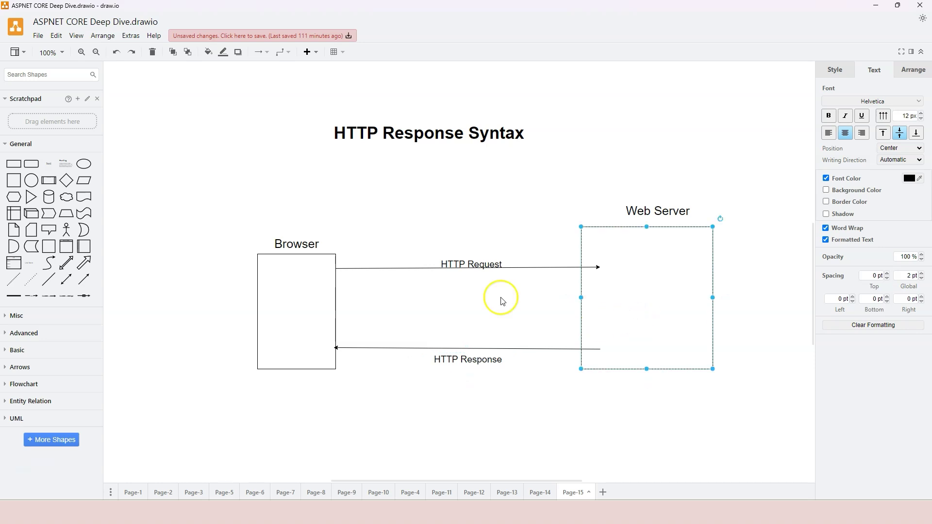
left_click(287, 317)
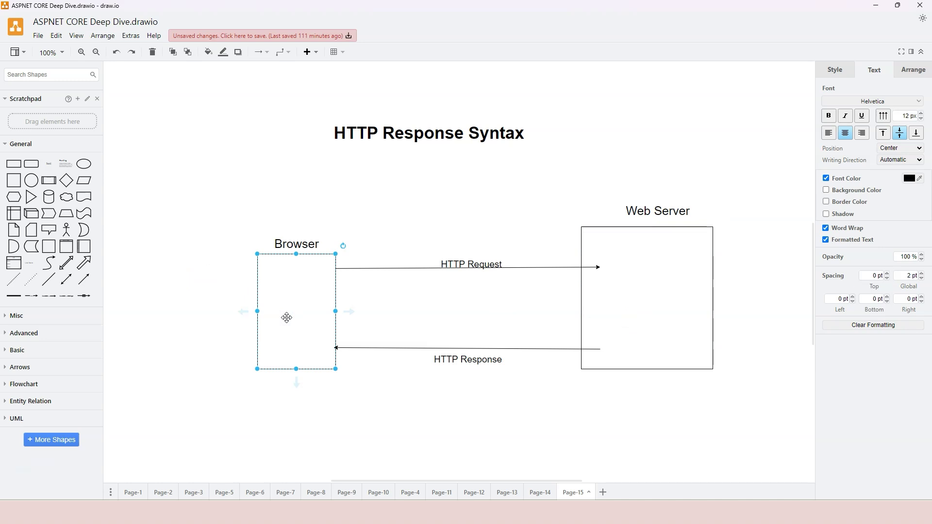
left_click(605, 322)
left_click(471, 359)
left_click(322, 317)
left_click(317, 316)
left_click(474, 363)
left_click(474, 363)
left_click(474, 366)
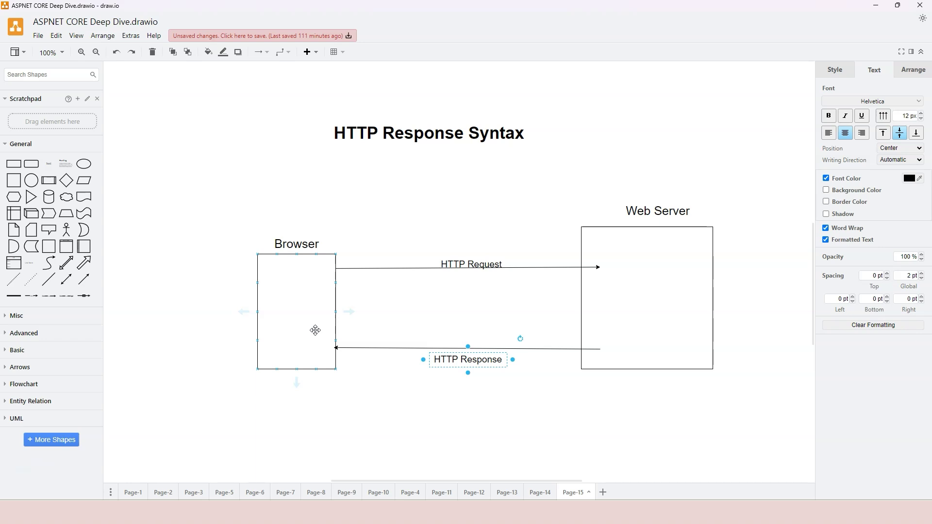
Copy the request-syntax text block from Page-5 and paste it onto Page-15 below the diagram.
left_click(224, 492)
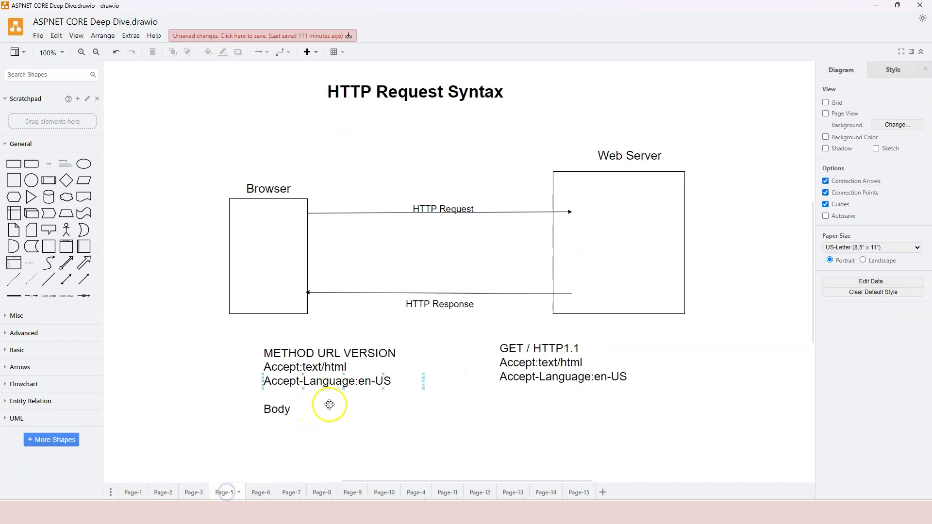
left_click(375, 103)
left_click(334, 381)
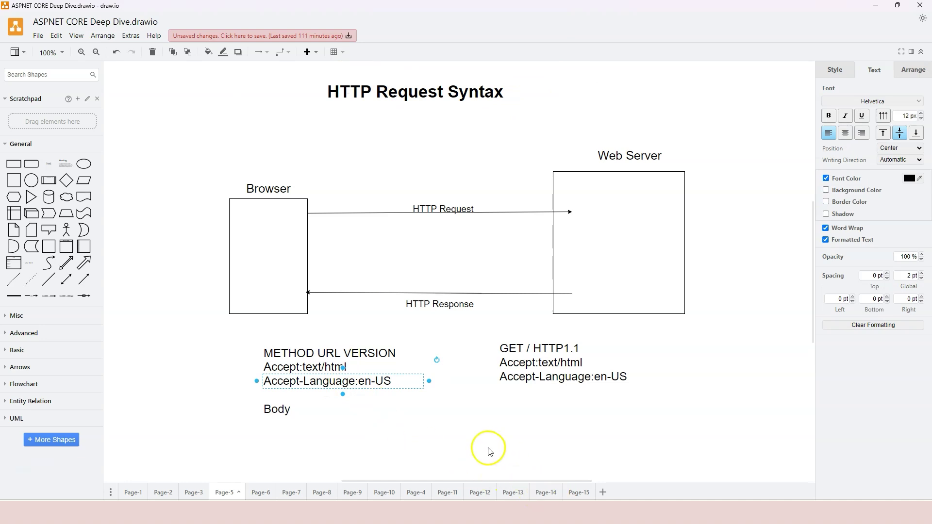
left_click(579, 492)
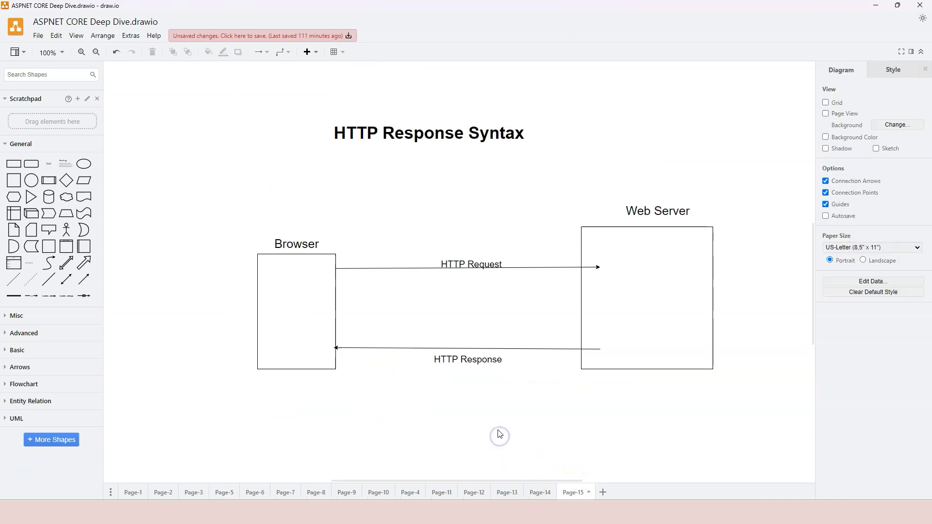
scroll(500, 434, "down", 2)
type("METHOD URL VERSION Accept:text/html Accept-Language:en-US Body")
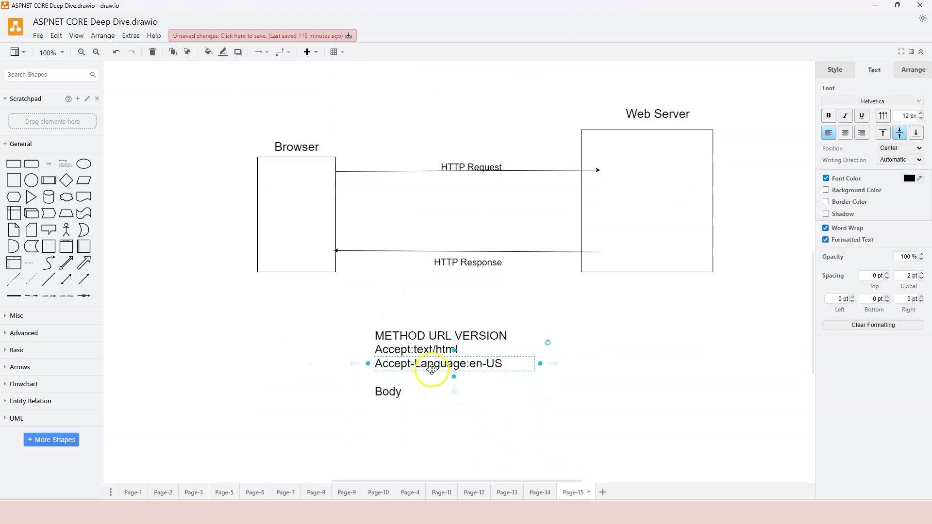
double_click(431, 369)
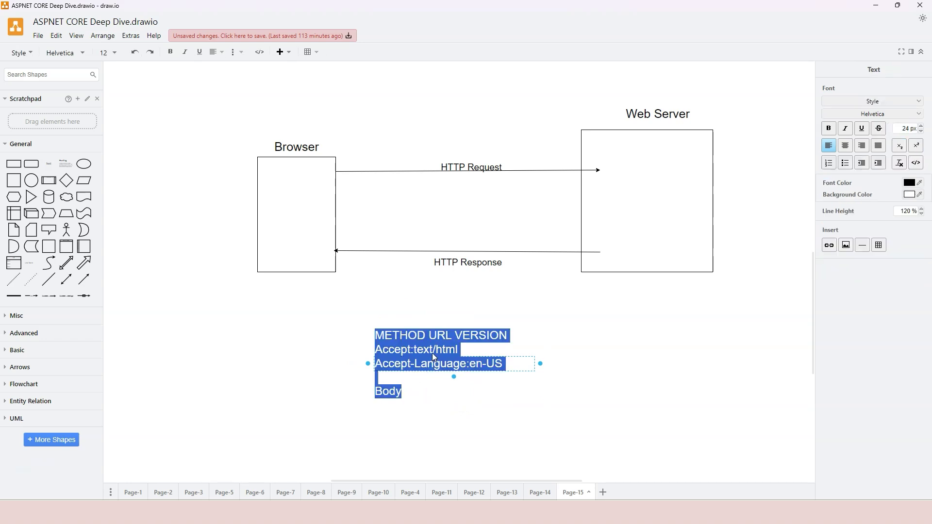
left_click(426, 335)
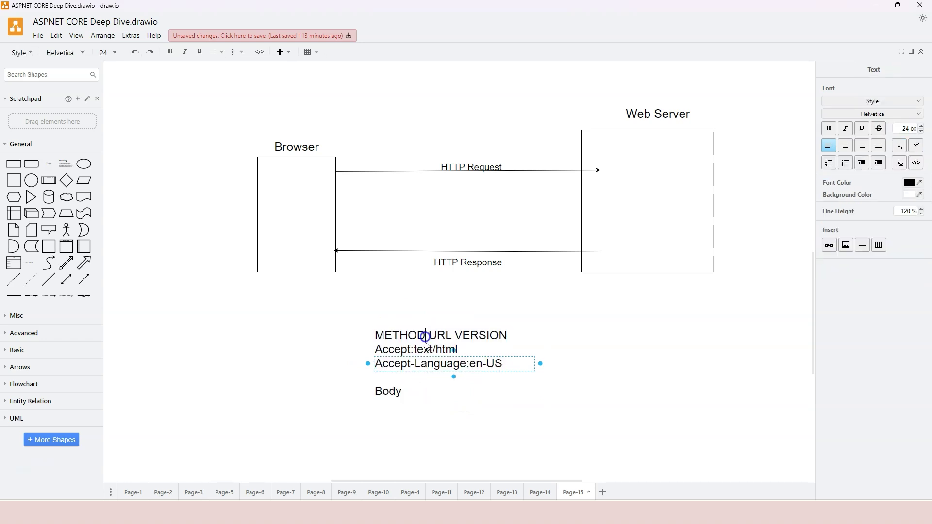
left_click(509, 341)
double_click(506, 340)
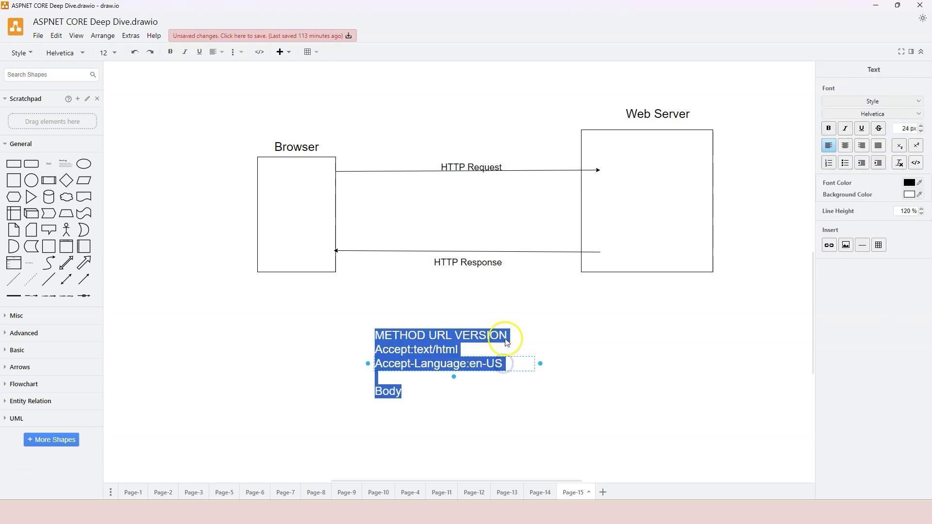
left_click_drag(507, 339, 375, 350)
left_click(375, 340)
double_click(470, 350)
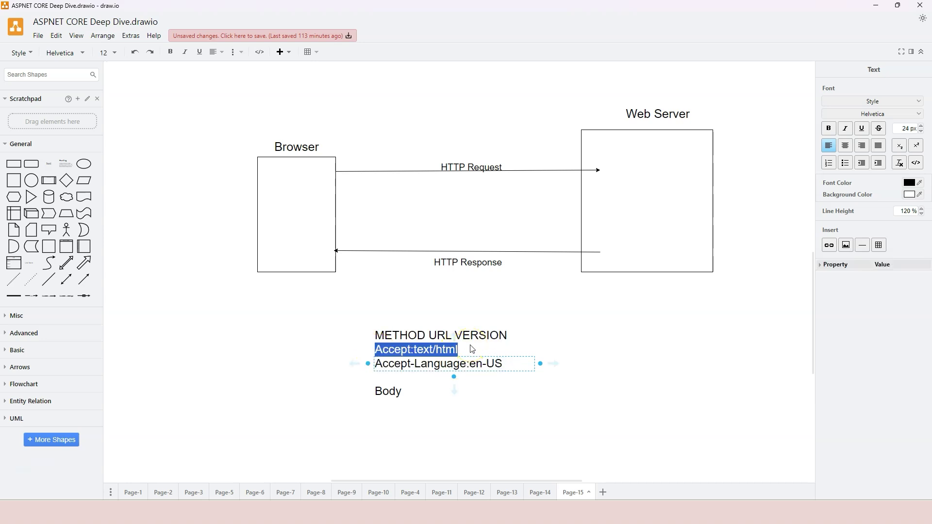
left_click(497, 355)
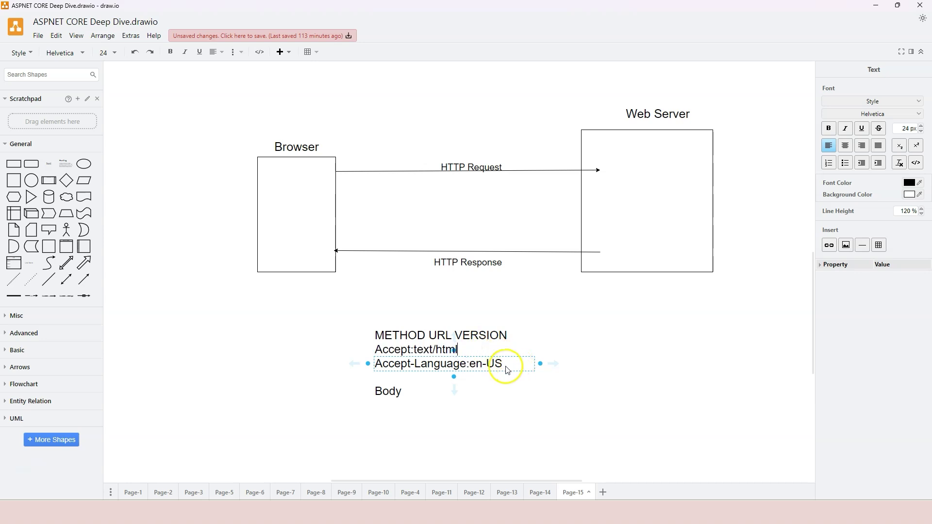
left_click_drag(506, 369, 373, 365)
left_click(505, 367)
key("Return")
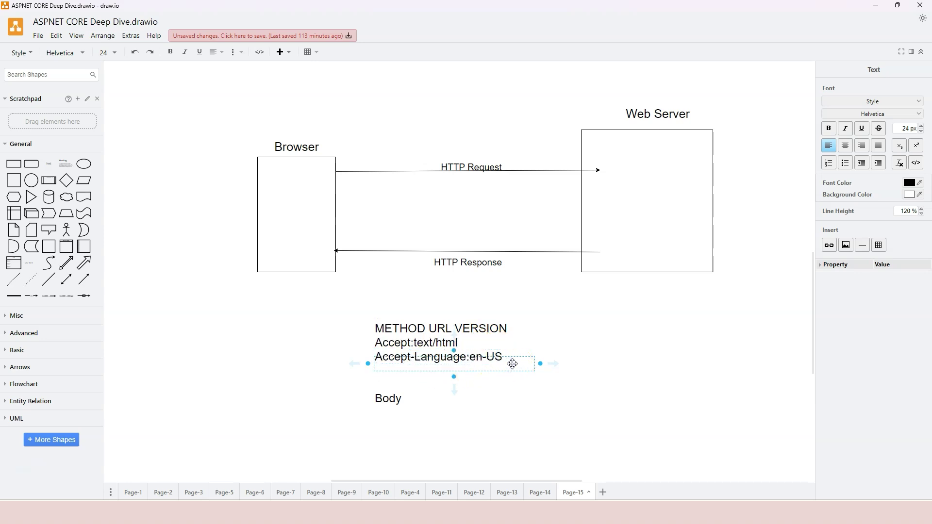
type("header:value")
key("BackSpace")
key("BackSpace")
key("BackSpace")
key("BackSpace")
key("BackSpace")
key("BackSpace")
key("BackSpace")
key("BackSpace")
key("BackSpace")
key("BackSpace")
key("BackSpace")
key("BackSpace")
key("BackSpace")
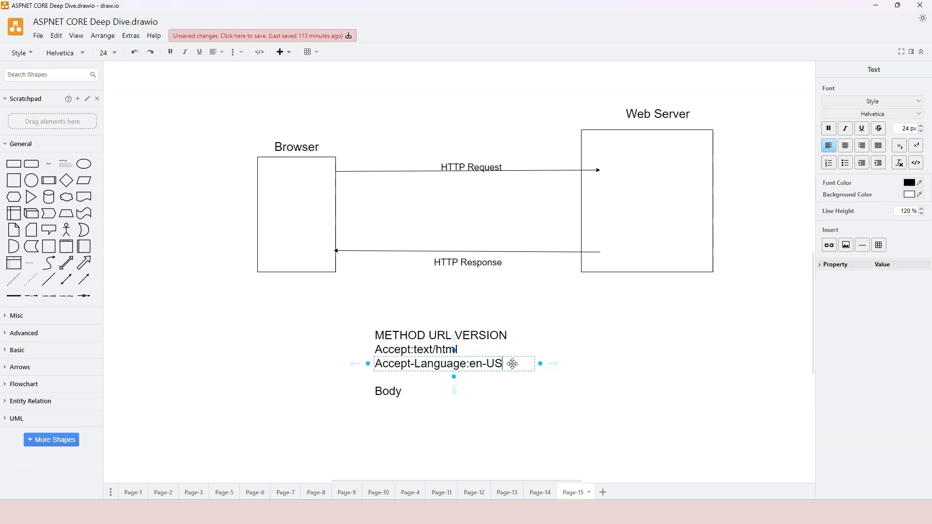
left_click(377, 336)
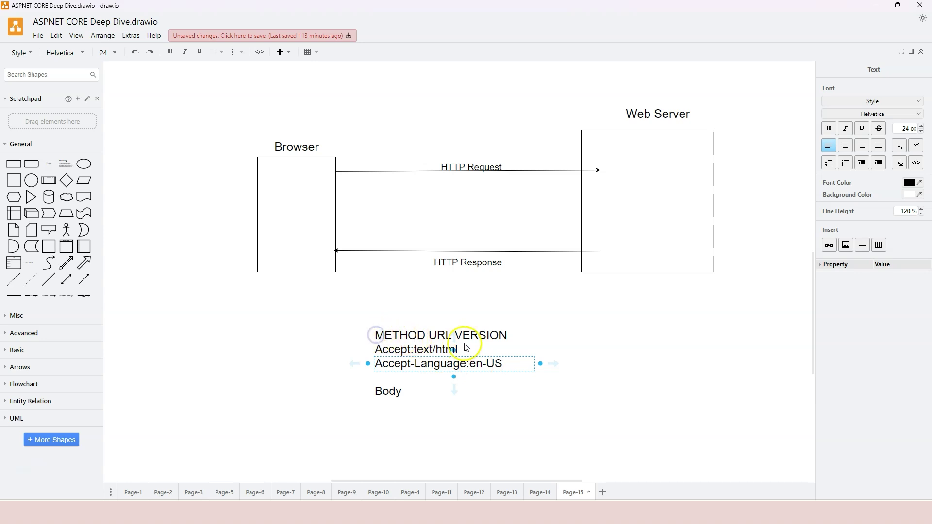
left_click(511, 334)
left_click(456, 340)
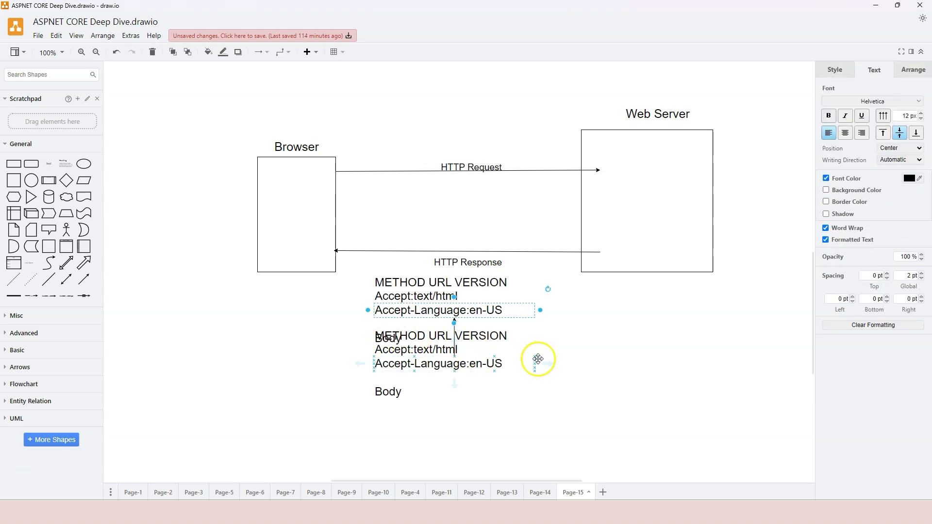
key("ctrl+z")
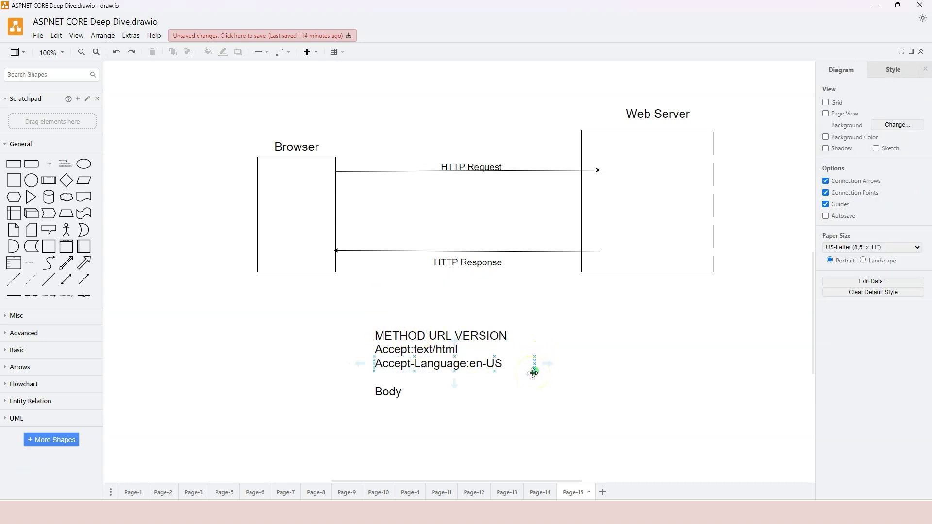
left_click(457, 366)
Edit the text block's first line to read VERSION StatusCode StatusDescription.
double_click(456, 368)
left_click(530, 364)
key("BackSpace")
key("BackSpace")
key("BackSpace")
key("BackSpace")
key("BackSpace")
key("BackSpace")
key("BackSpace")
key("BackSpace")
key("BackSpace")
key("BackSpace")
key("BackSpace")
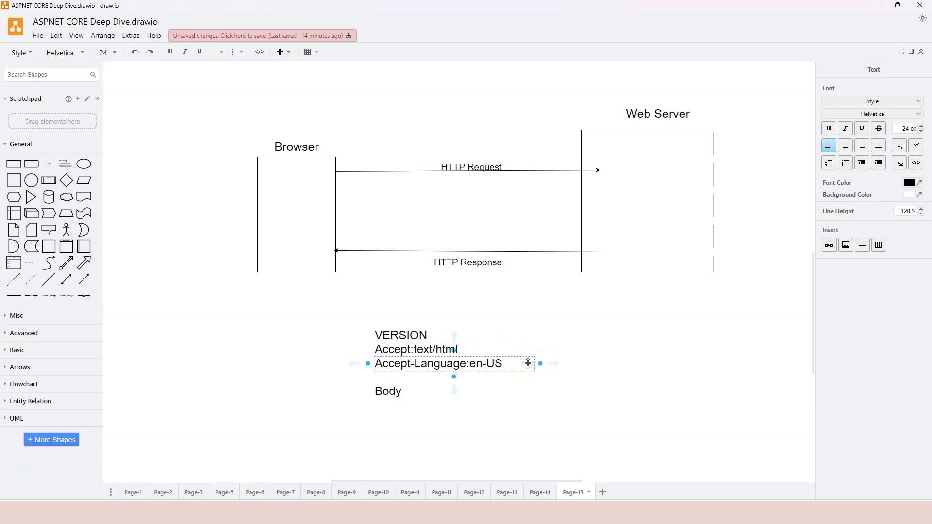
type("StatusCode")
key("shift+Right")
key("Right")
type("Status")
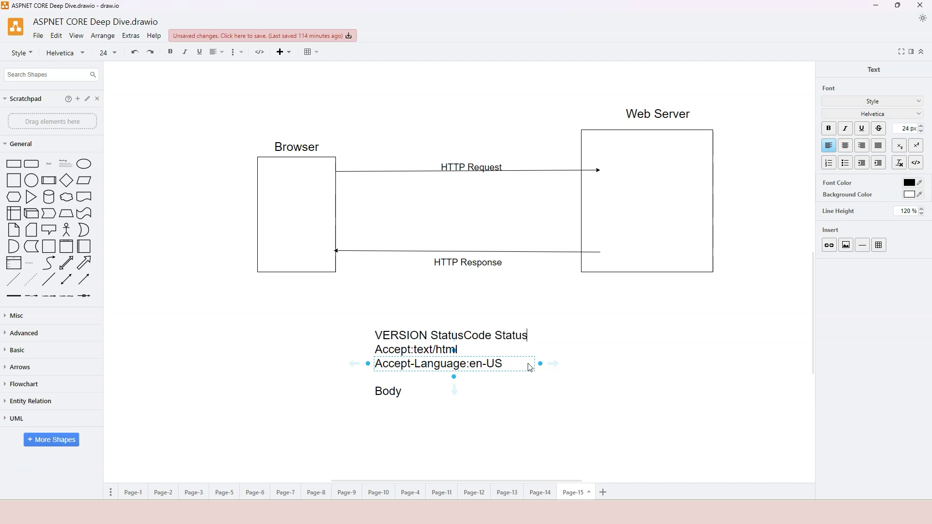
type("Description")
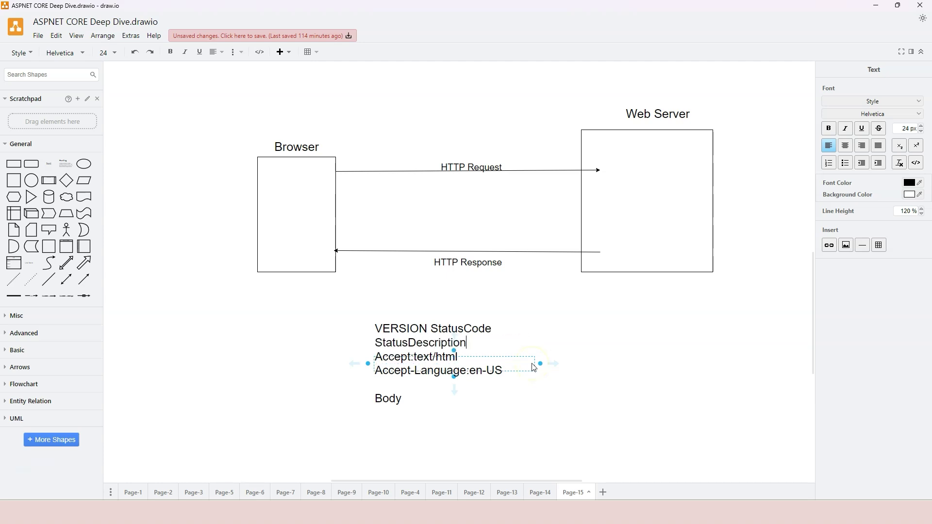
key("Escape")
left_click(593, 418)
Reopen the text block and highlight the word StatusCode.
double_click(419, 335)
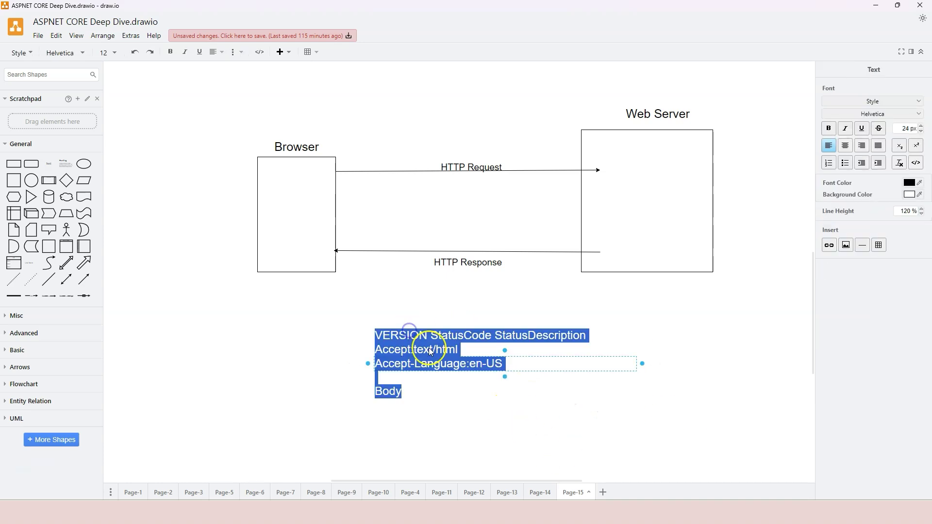
left_click(419, 336)
left_click_drag(432, 336, 590, 338)
double_click(441, 363)
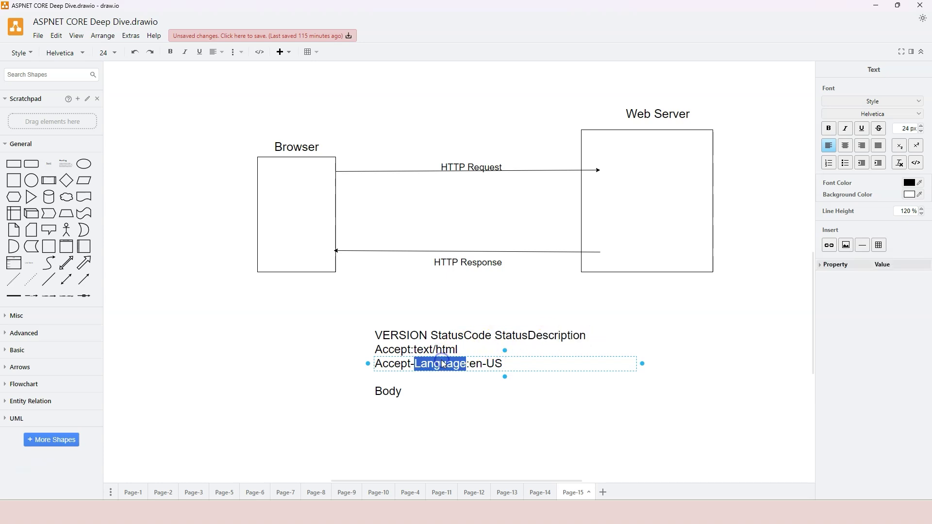
left_click(516, 370)
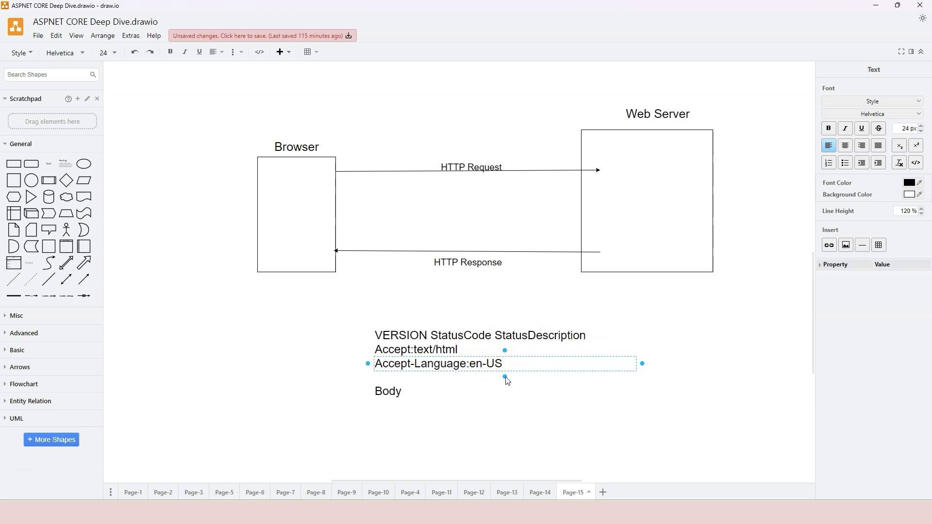
key("shift+Up")
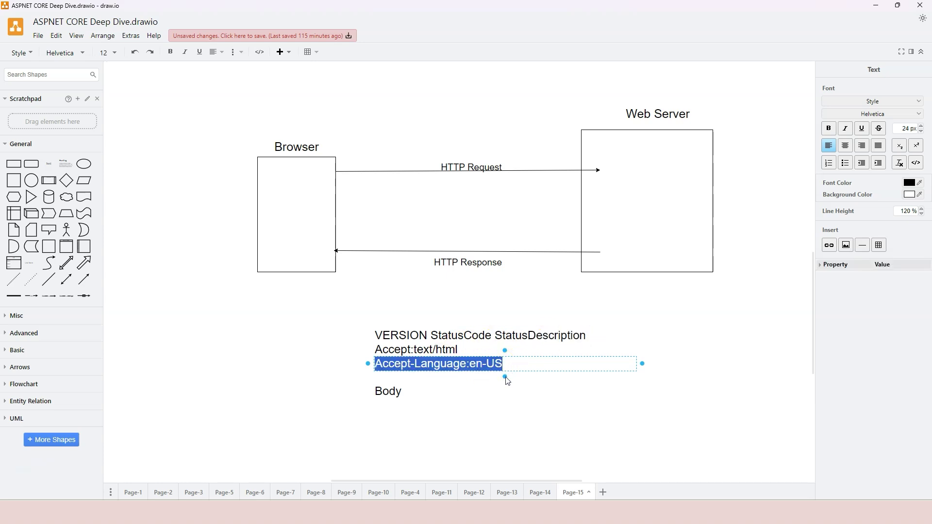
key("shift+Up")
key("shift+Down")
key("shift+Up")
key("shift+Down")
key("shift+Left")
key("shift+Left")
key("shift+Left")
key("shift+Home")
left_click(407, 391)
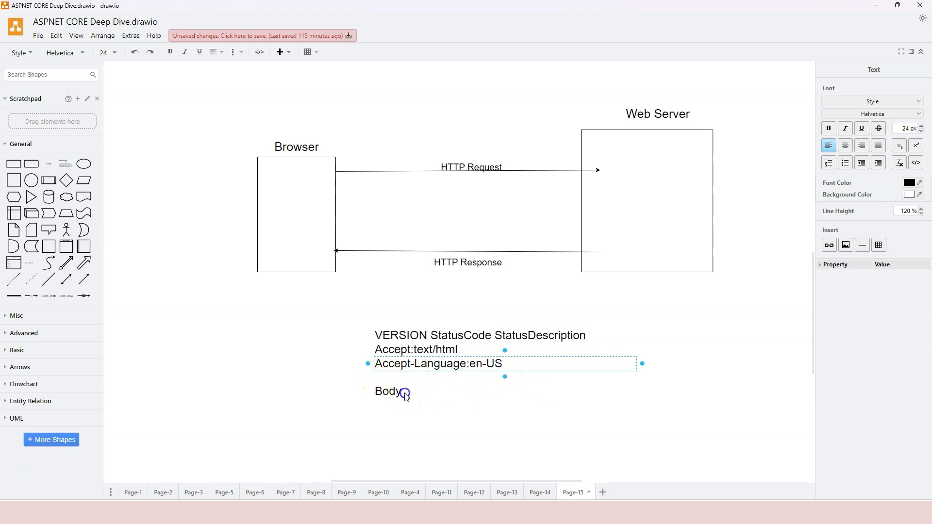
left_click_drag(404, 391, 379, 394)
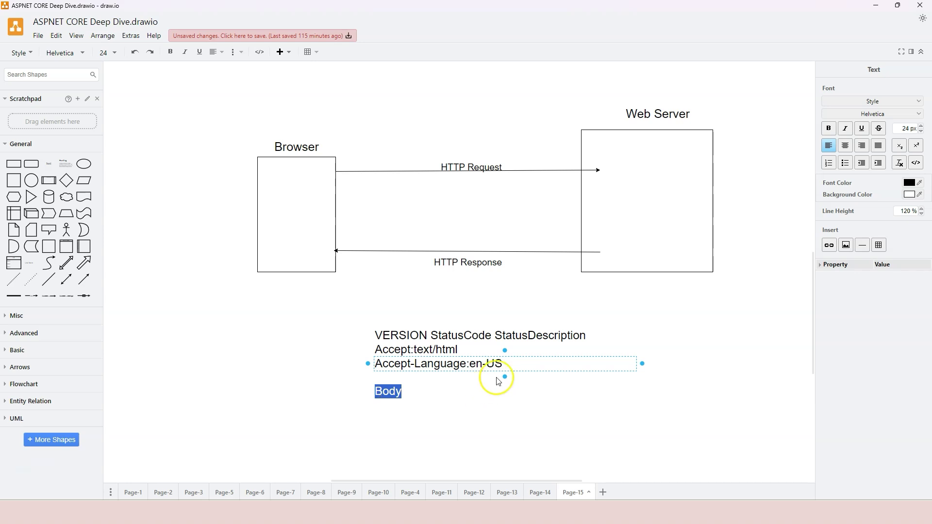
left_click_drag(504, 364, 374, 348)
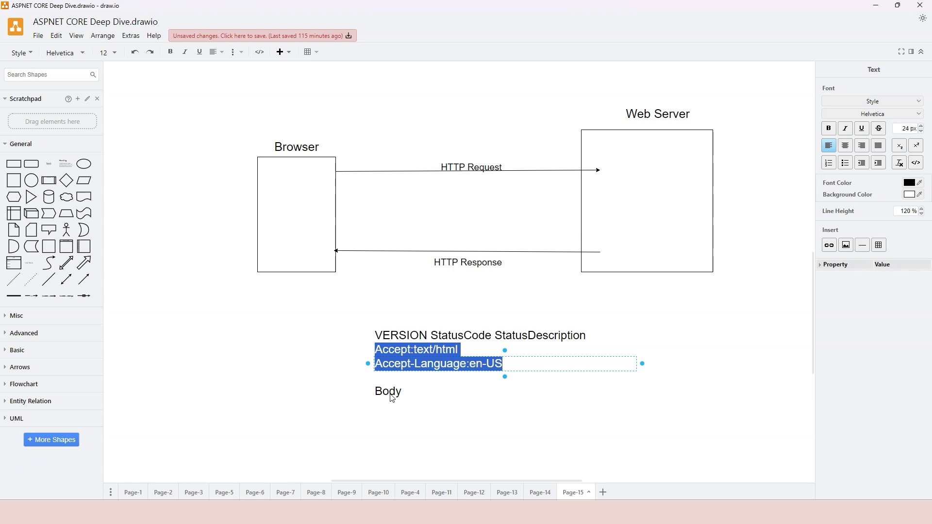
left_click(395, 362)
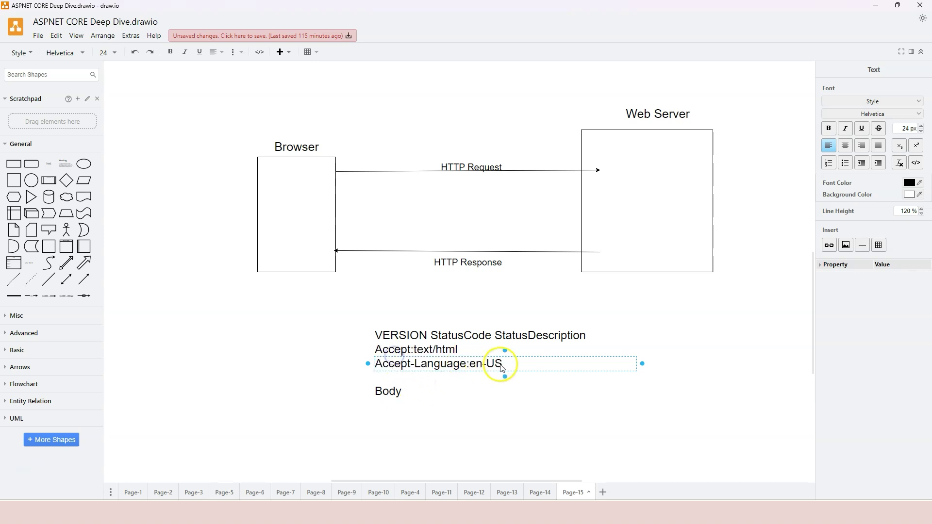
left_click_drag(504, 365, 373, 354)
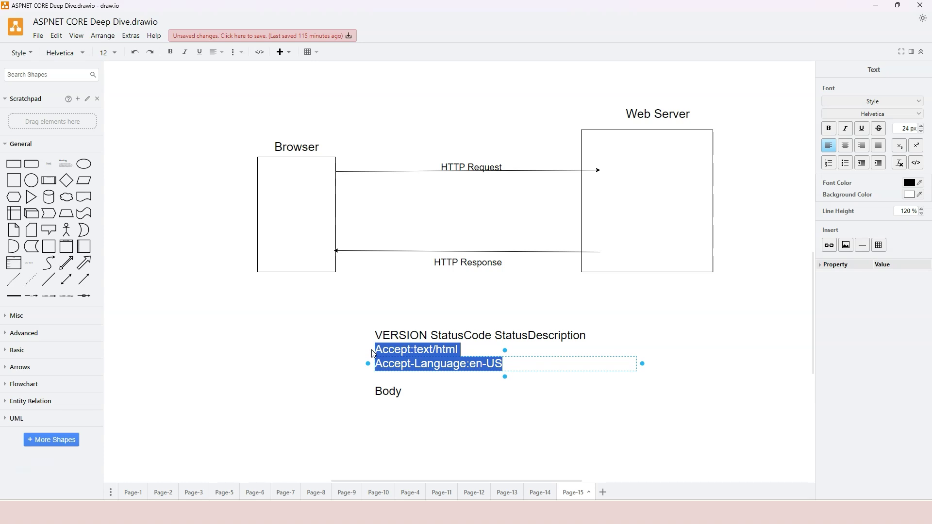
Replace the Accept lines with Date: 10/07/2024 and Server: Kestral headers.
key("BackSpace")
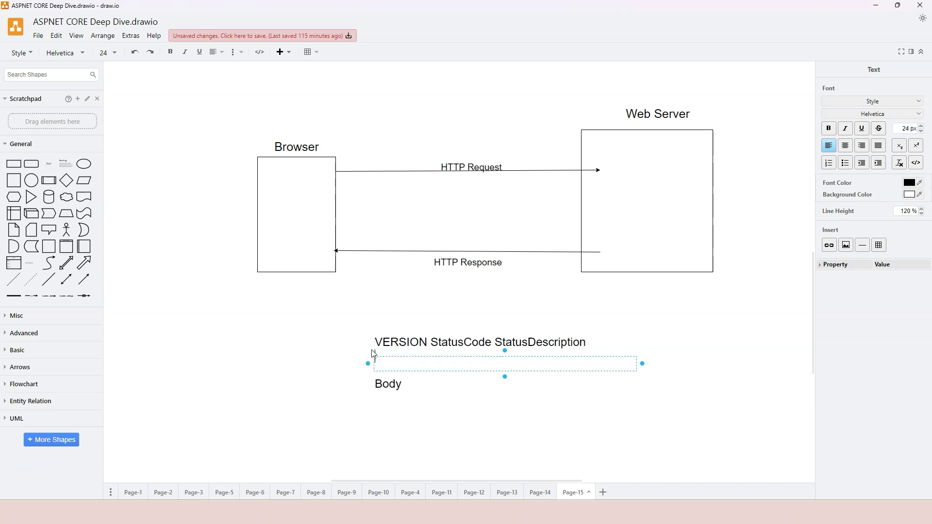
type("Date: 10/07/2024")
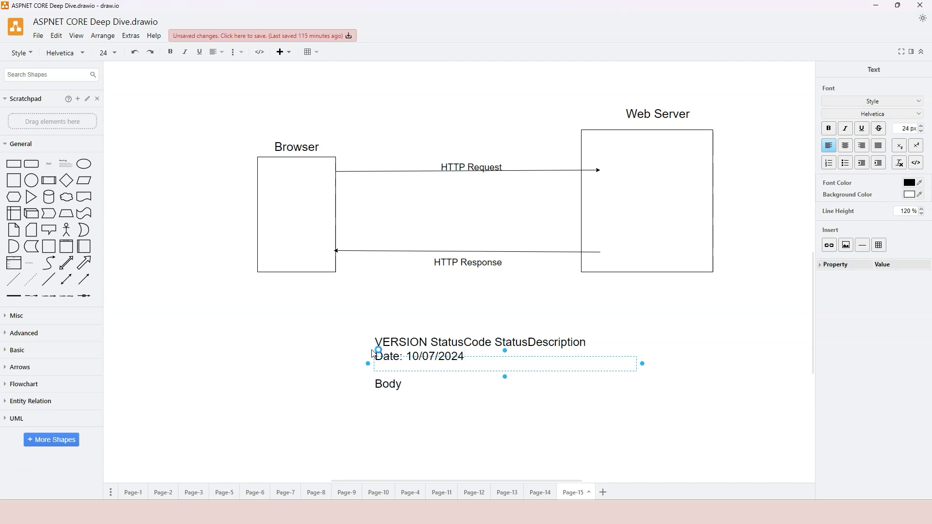
key("Return")
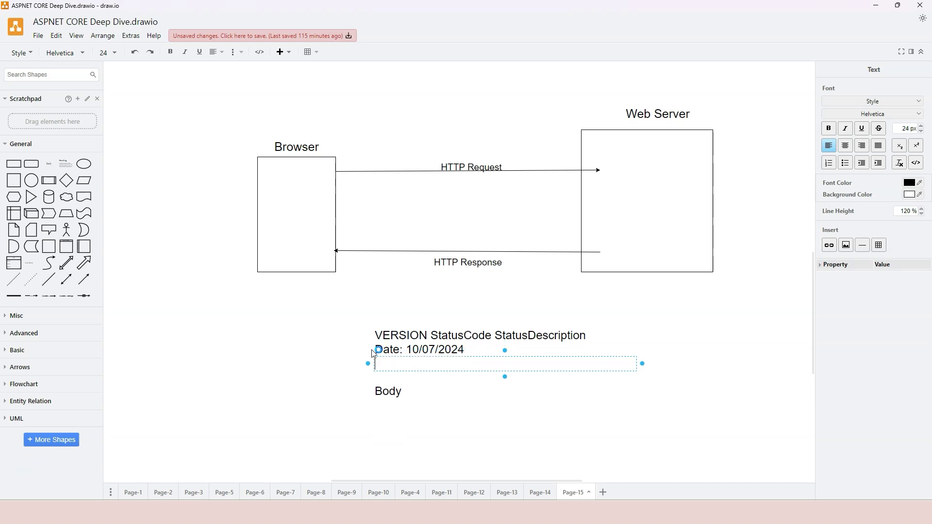
type("Server: Kestral")
key("Return")
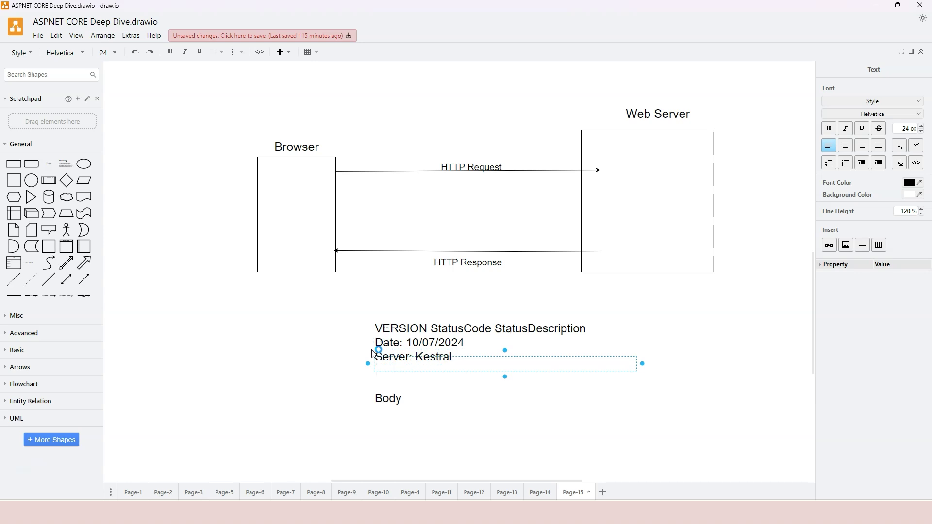
Add Content-Type: text/html and Content-Length lines, and replace Body with Hello World!
type("ontent-Type: text")
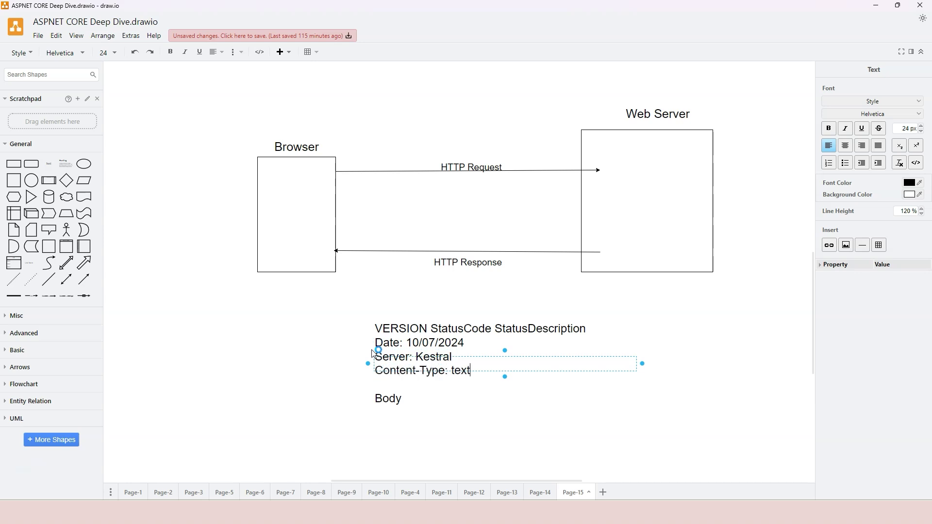
type("/html")
key("Return")
type("Content")
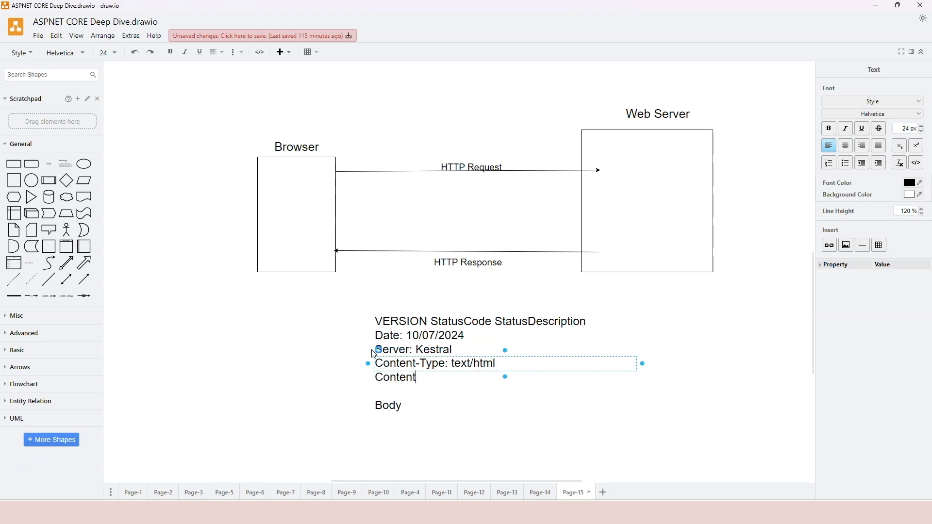
type("-Length:")
triple_click(388, 406)
left_click(402, 408)
left_click(474, 377)
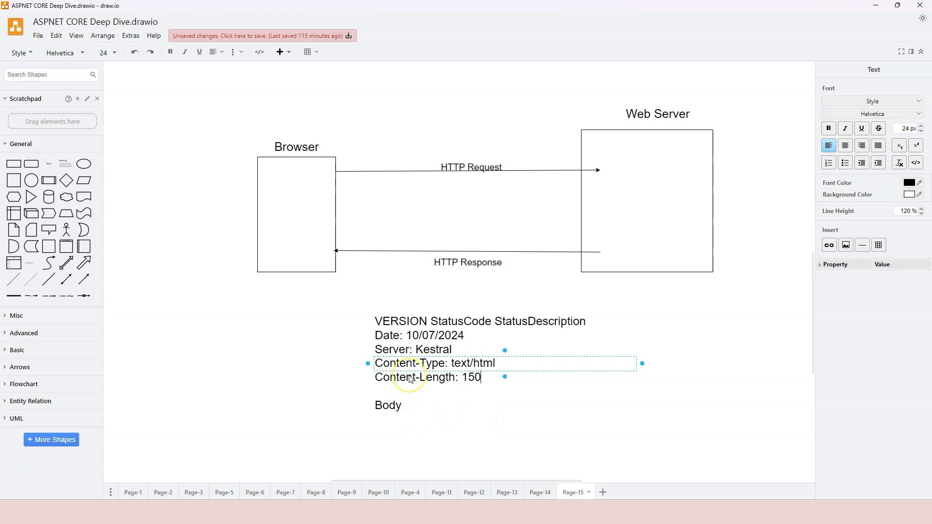
left_click(405, 407)
key("BackSpace")
key("BackSpace")
key("BackSpace")
type("Hello W")
left_click(473, 408)
left_click(425, 383)
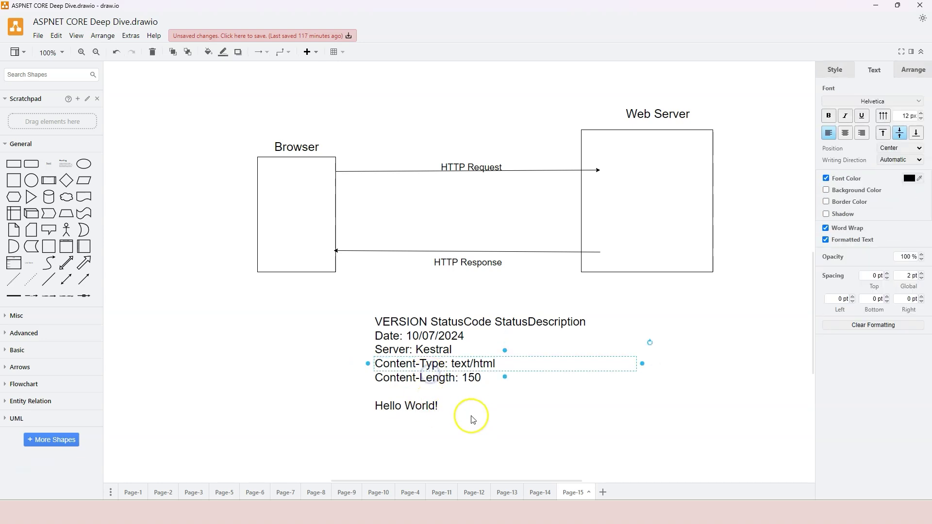
left_click(482, 408)
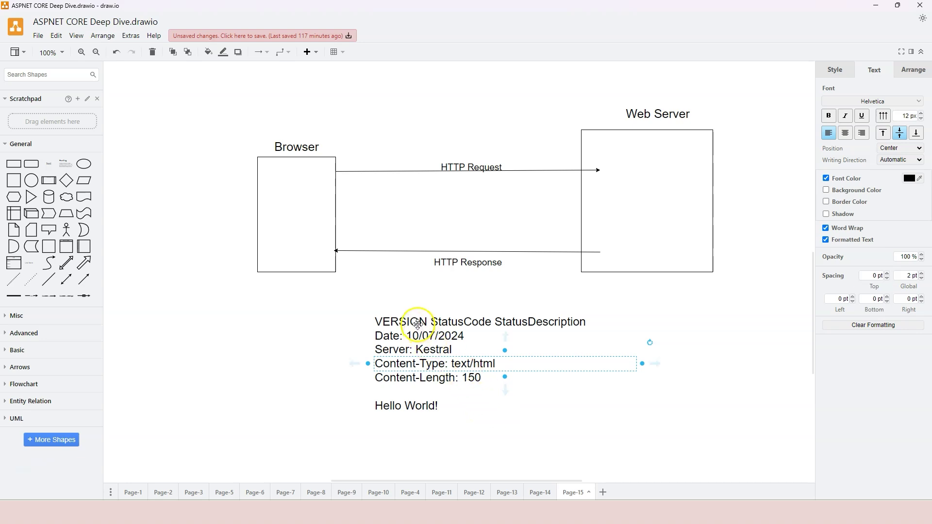
double_click(505, 336)
left_click(505, 336)
double_click(490, 362)
key("Up")
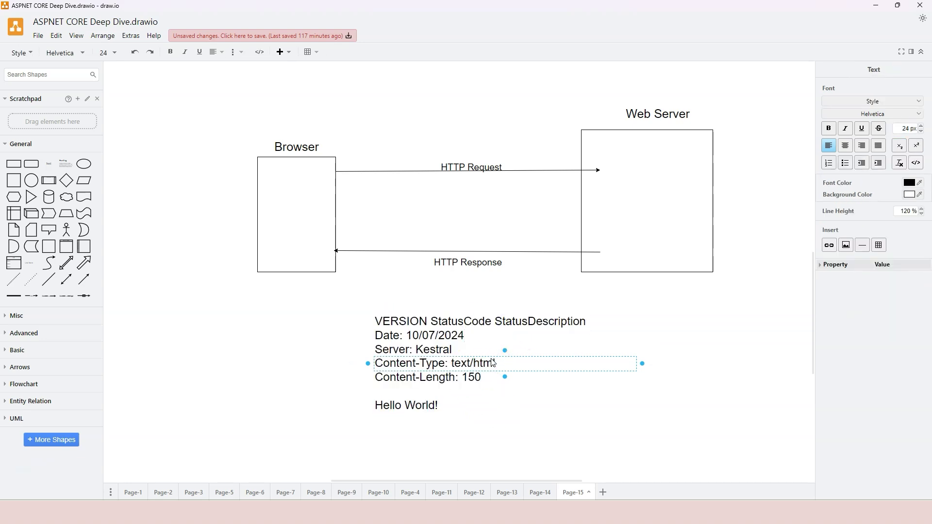
key("Up")
key("Up")
key("Home")
key("shift+End")
key("Home")
key("shift+Down")
key("shift+Down")
key("shift+Down")
key("shift+Down")
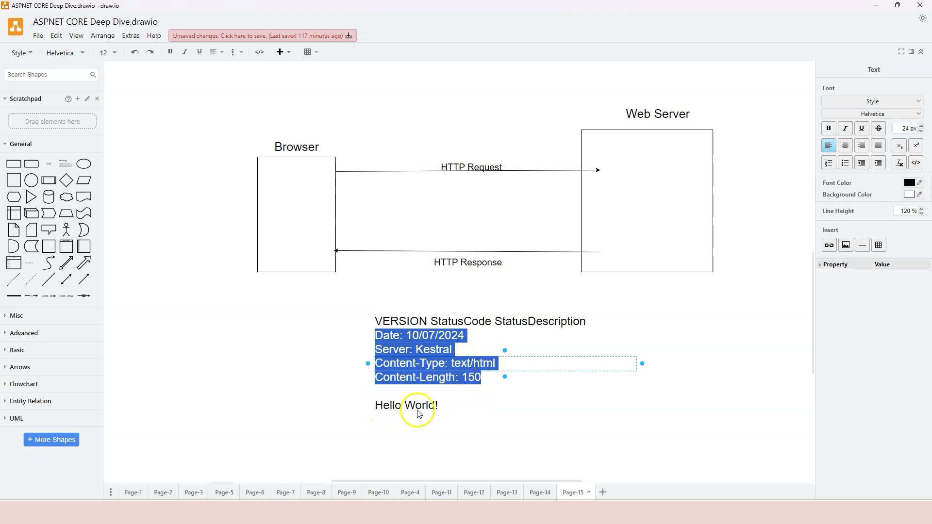
left_click_drag(438, 406, 434, 409)
triple_click(434, 409)
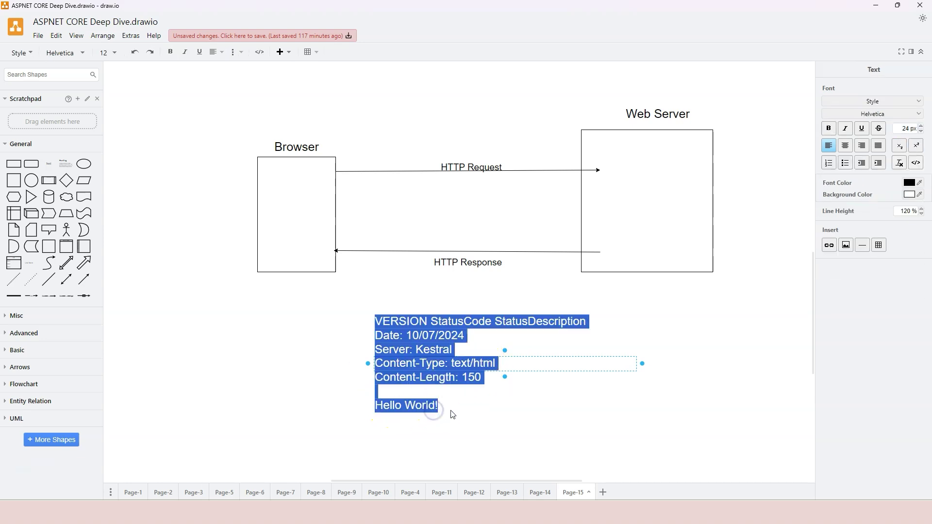
double_click(451, 412)
key("Up")
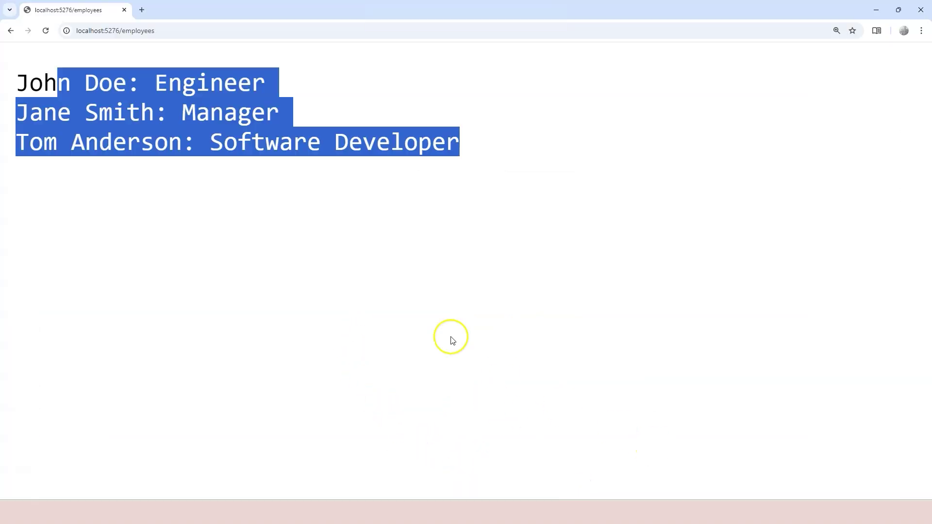
Reload the employees page with DevTools open and view the employees request's headers (200 OK).
left_click(451, 338)
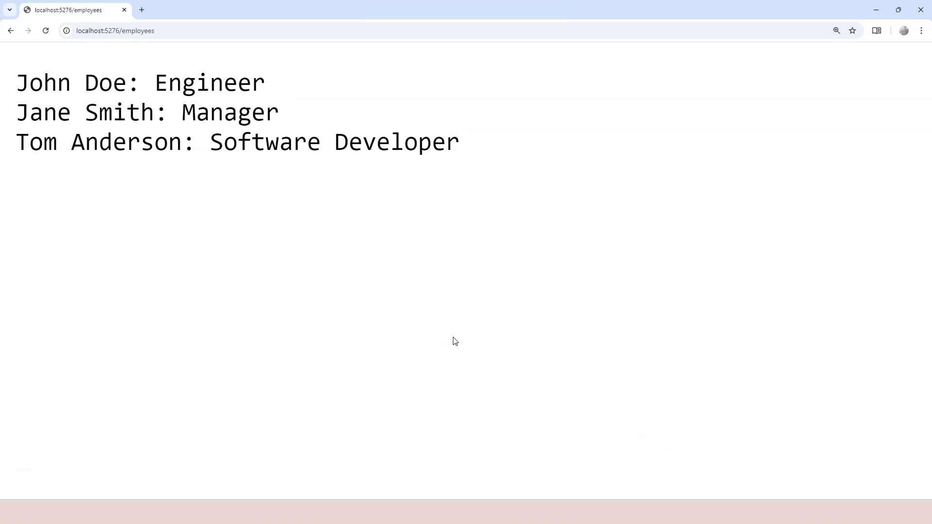
left_click(492, 312)
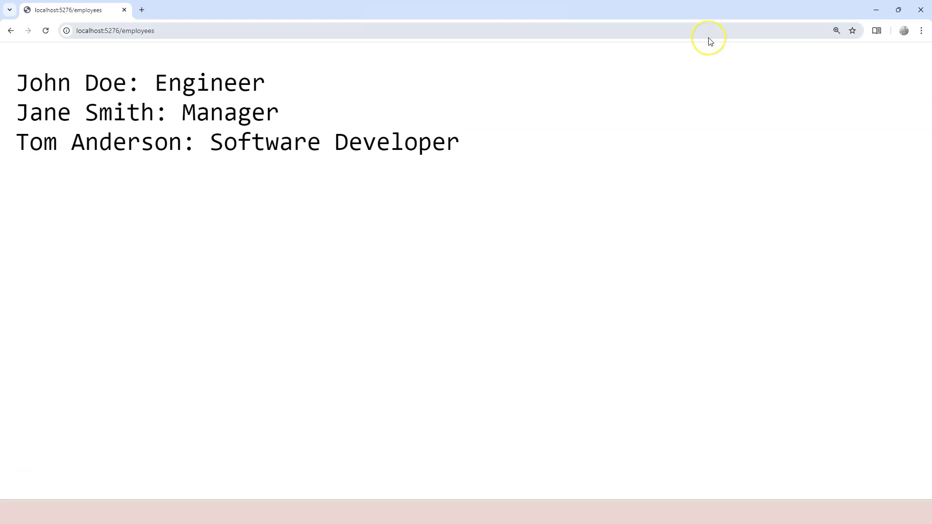
key("F12")
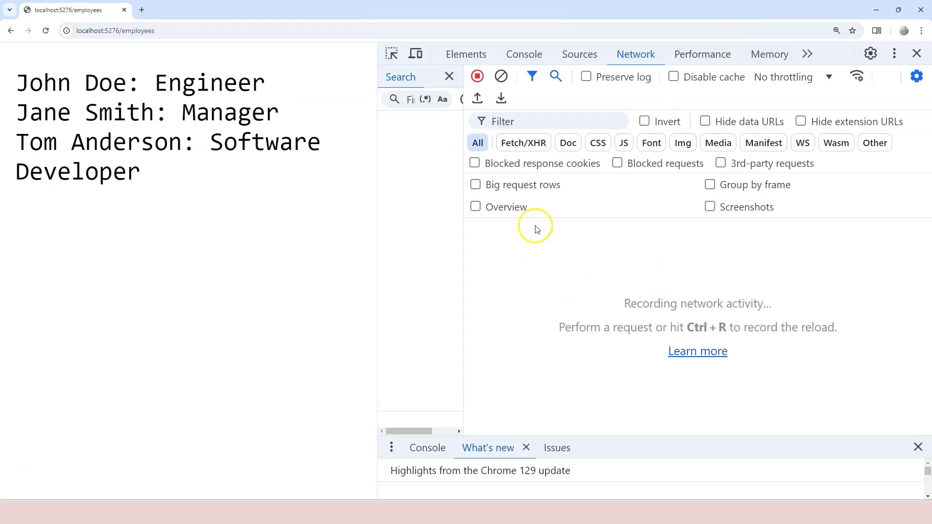
left_click(46, 31)
left_click(509, 252)
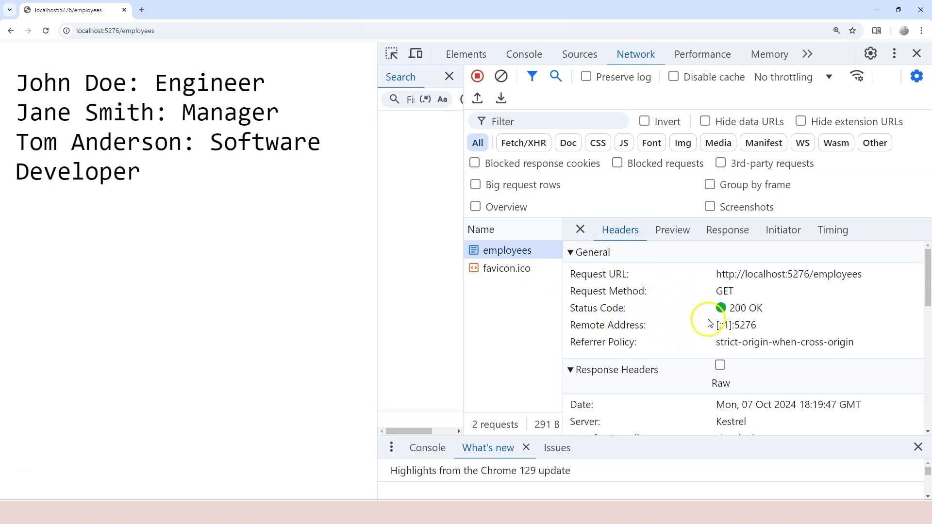
Collapse General and Request Headers and show the Response Headers in raw form.
left_click(571, 252)
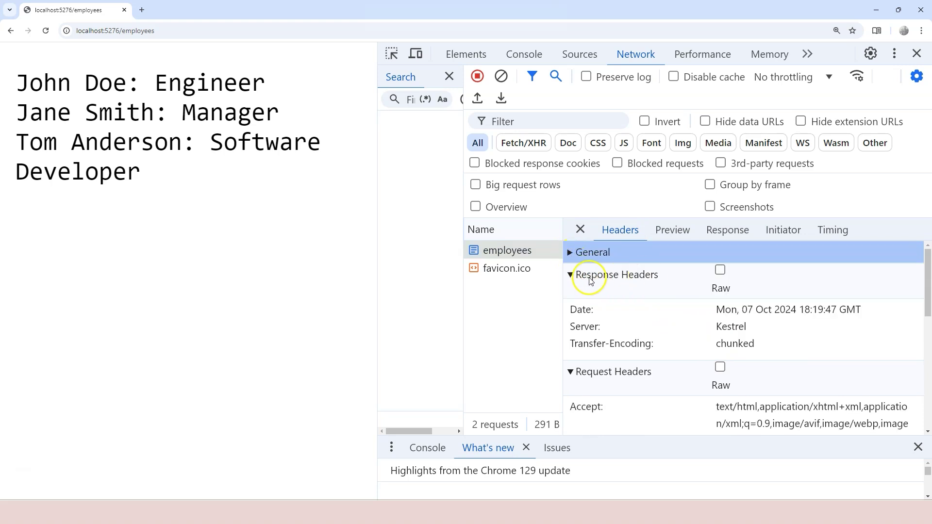
left_click(569, 275)
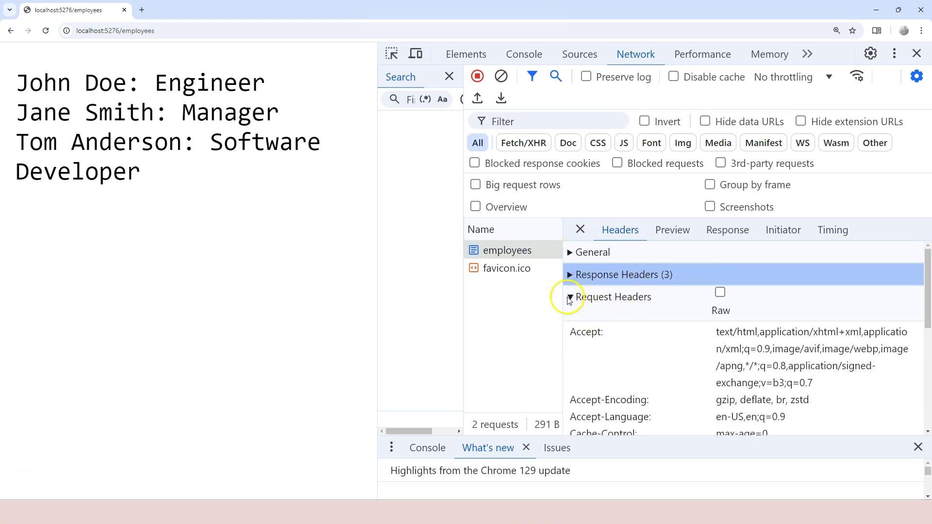
left_click(569, 296)
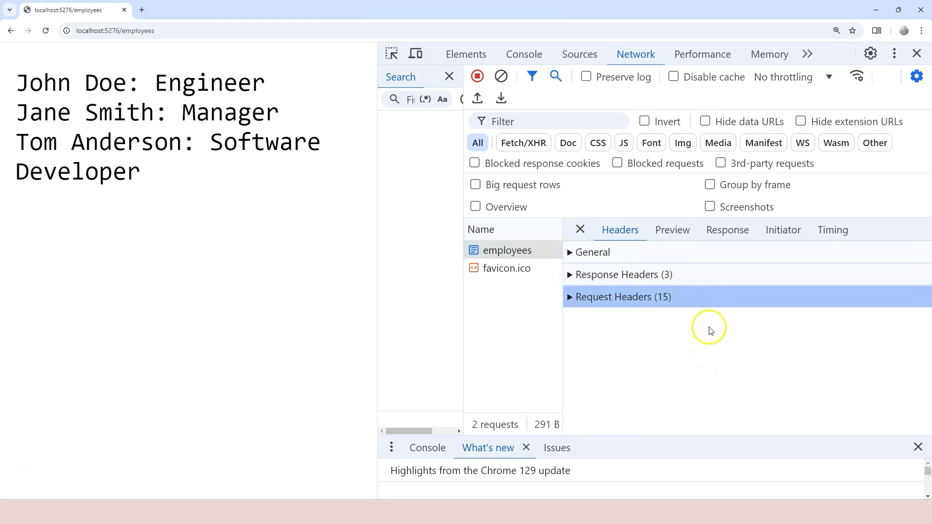
left_click(574, 279)
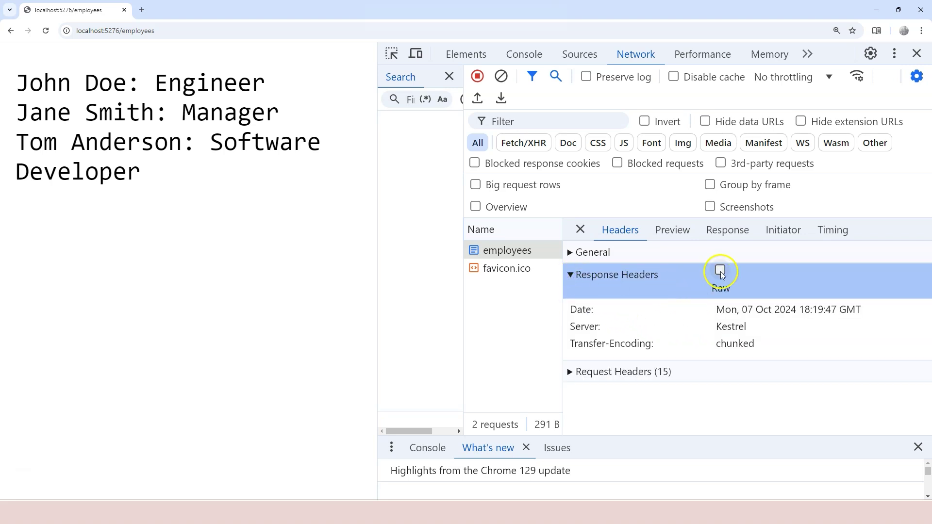
left_click(721, 270)
Highlight the raw status line and its parts: HTTP/1.1, 200 and OK.
left_click_drag(569, 308, 719, 362)
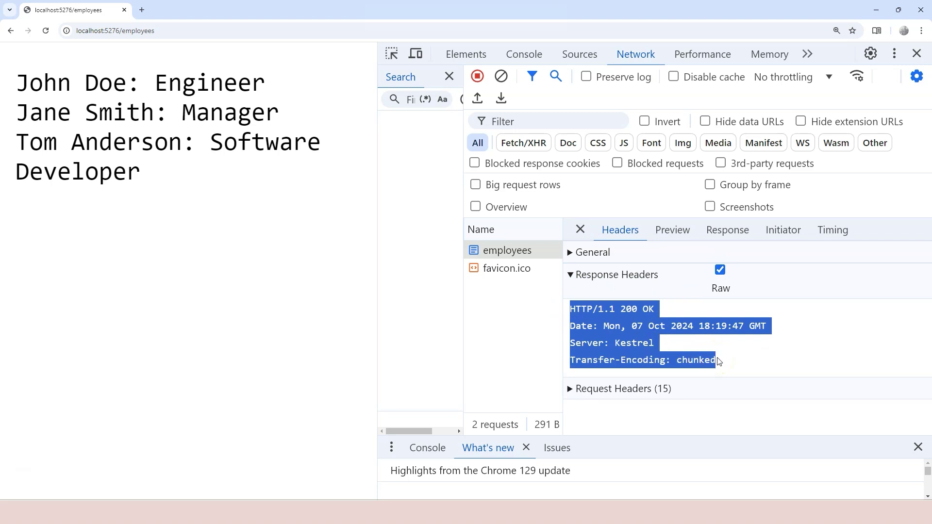
left_click_drag(571, 309, 672, 309)
left_click_drag(614, 309, 637, 311)
left_click(617, 309)
double_click(637, 311)
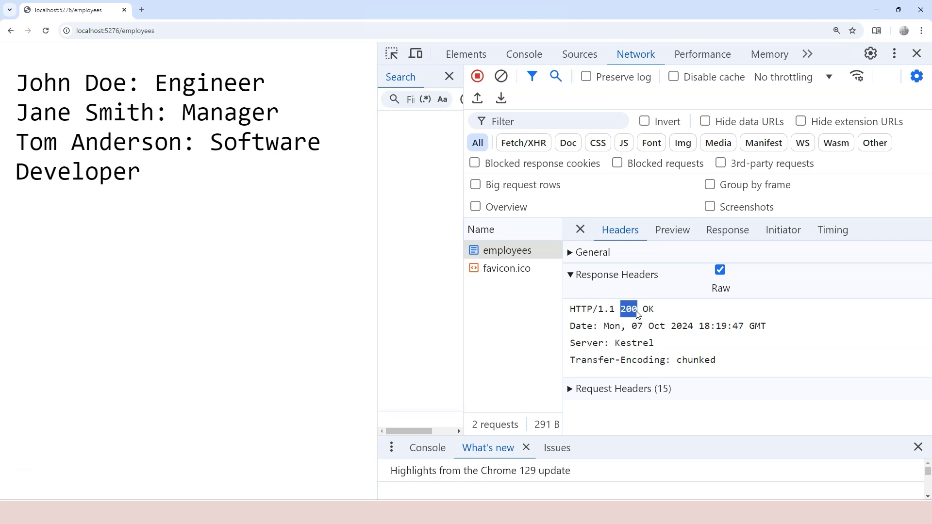
left_click(646, 312)
double_click(649, 311)
left_click(655, 311)
left_click_drag(621, 310, 769, 329)
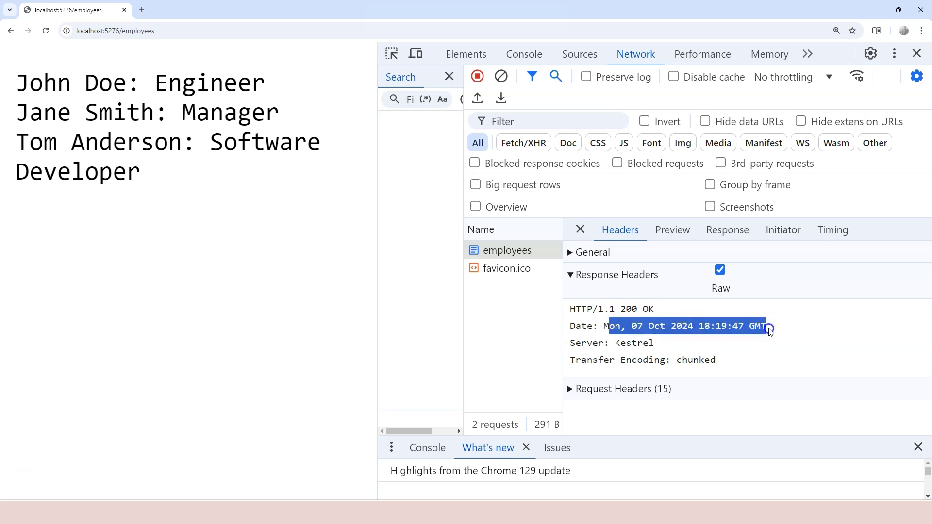
Highlight the Date, Server: Kestrel and Transfer-Encoding header lines.
left_click(770, 328)
double_click(591, 344)
left_click_drag(569, 326, 767, 325)
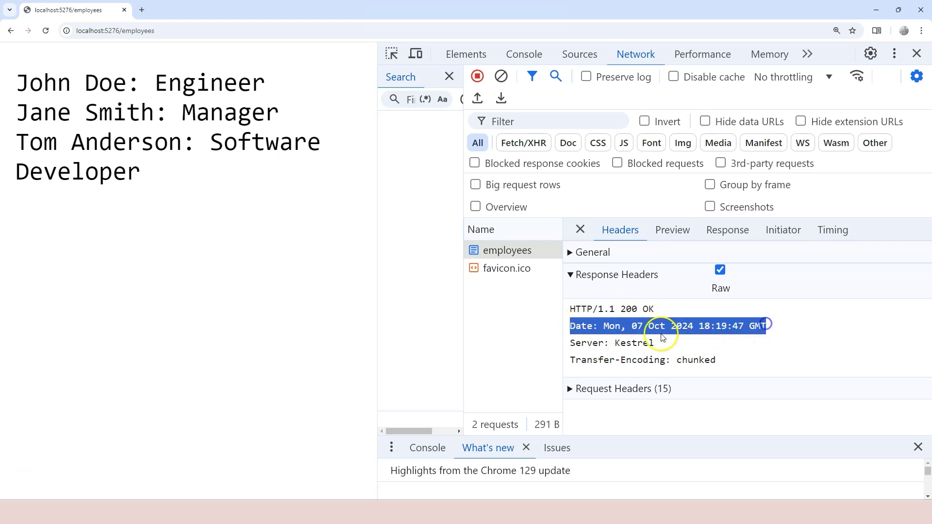
left_click_drag(571, 343, 660, 342)
left_click_drag(571, 360, 728, 358)
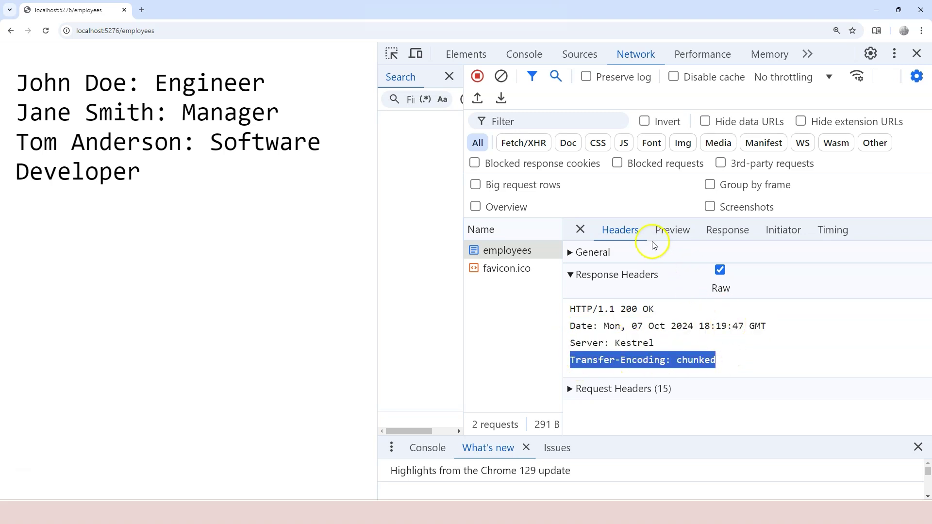
left_click(726, 234)
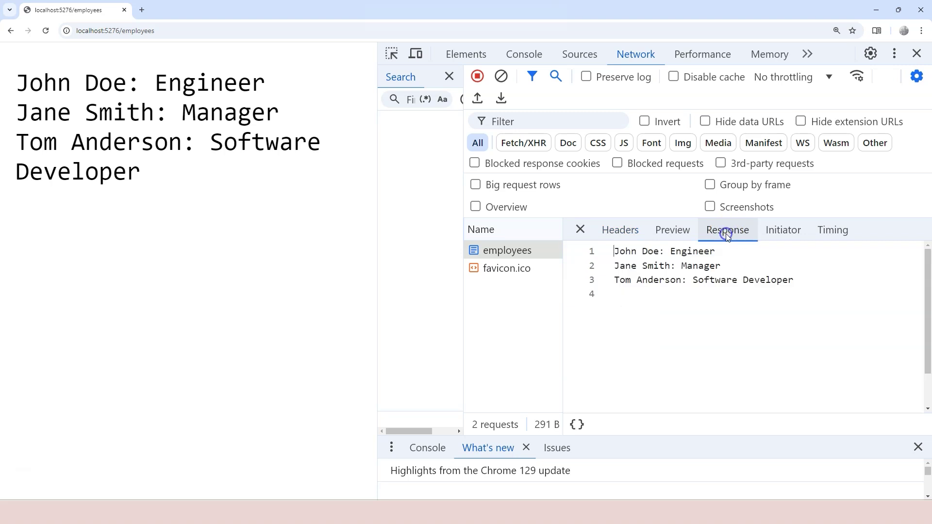
left_click(799, 285)
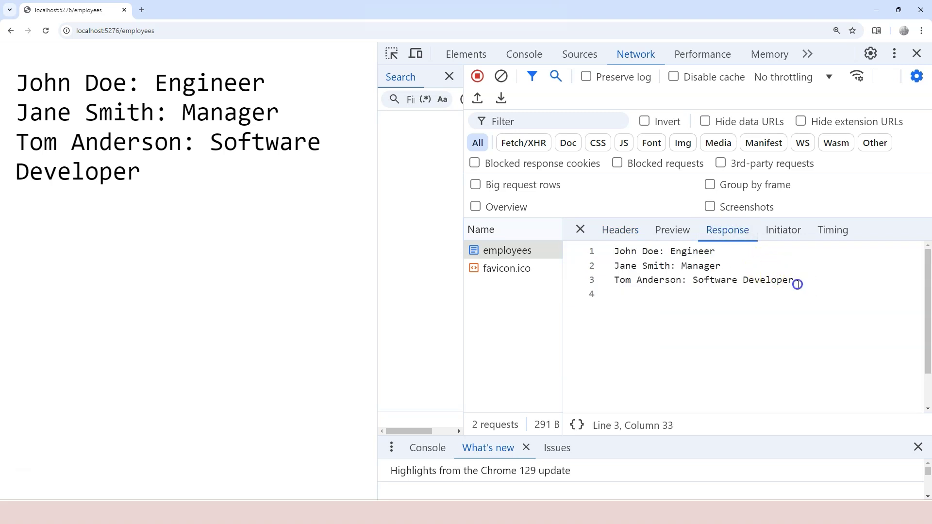
left_click_drag(798, 285, 614, 250)
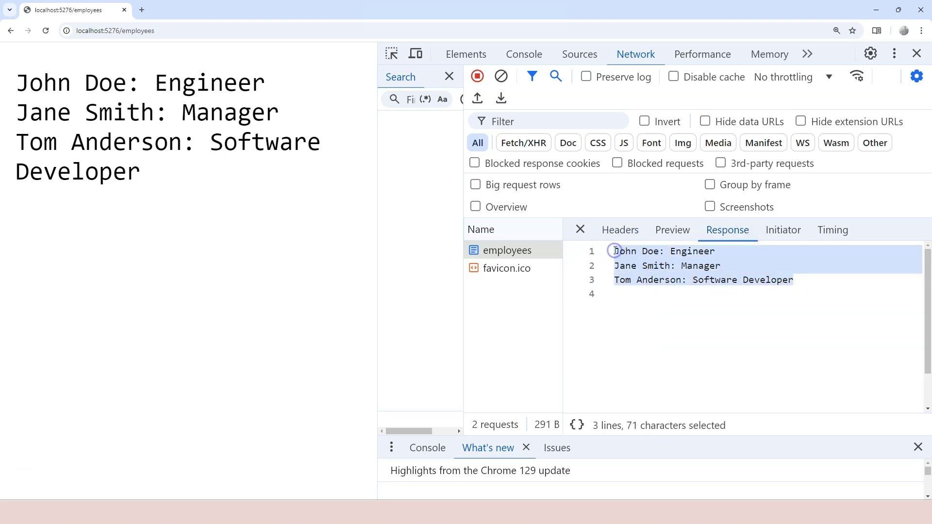
left_click(671, 286)
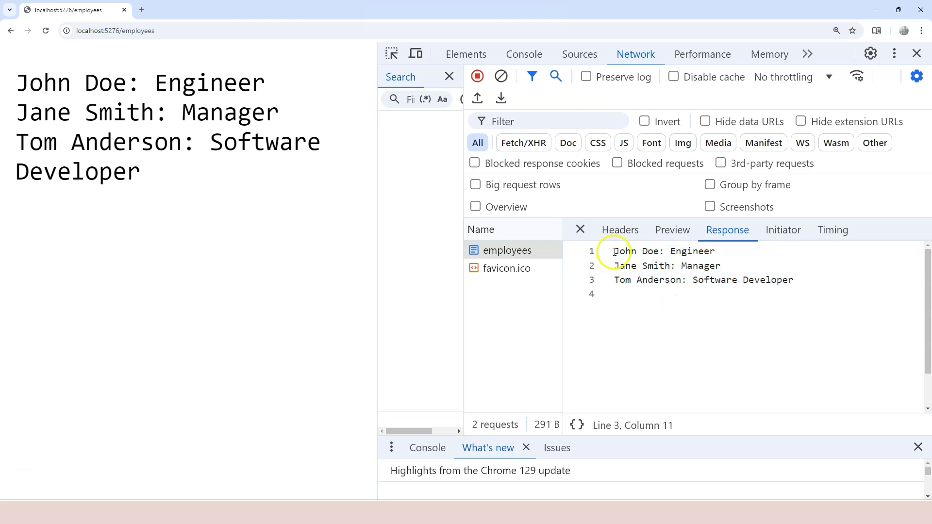
left_click_drag(612, 251, 583, 255)
left_click(772, 292)
left_click_drag(179, 182, 16, 82)
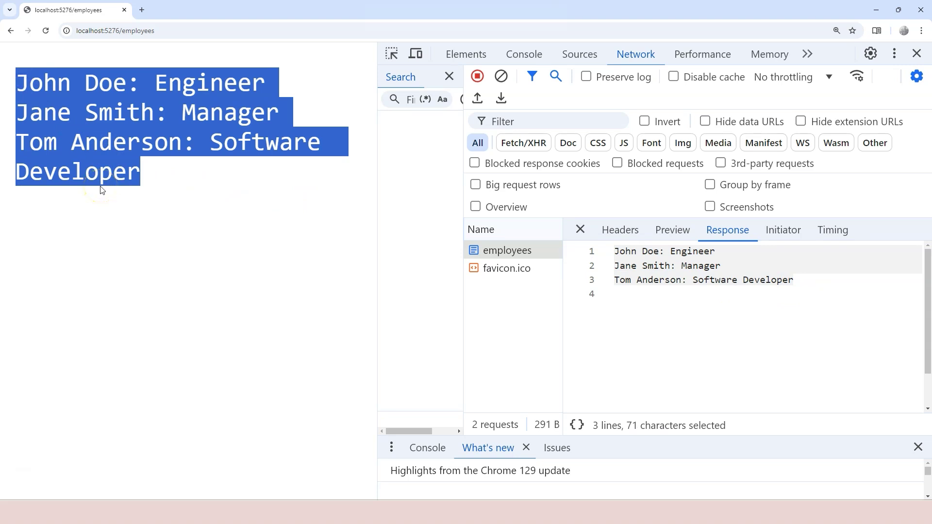
Show the response headers as a formatted list and highlight Date, Server and Transfer-Encoding.
left_click(619, 229)
left_click_drag(568, 324, 714, 359)
left_click(720, 270)
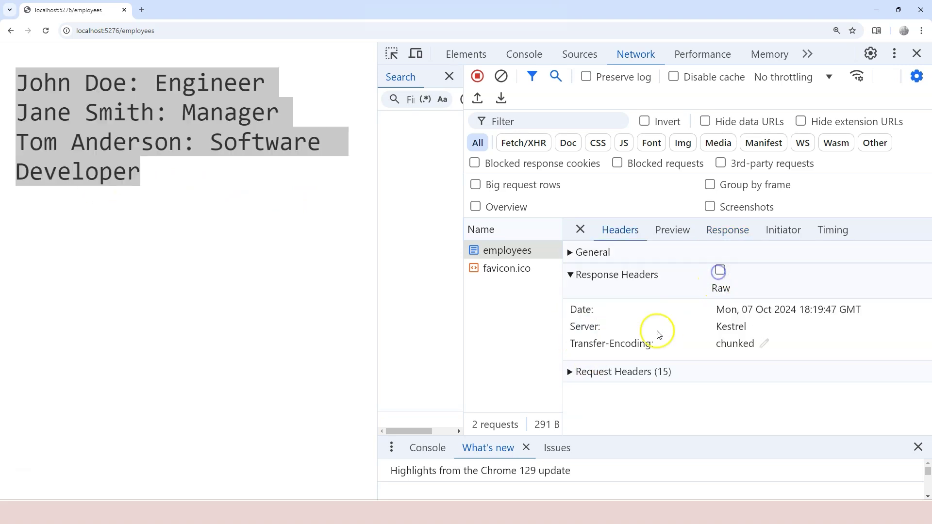
double_click(581, 309)
double_click(584, 326)
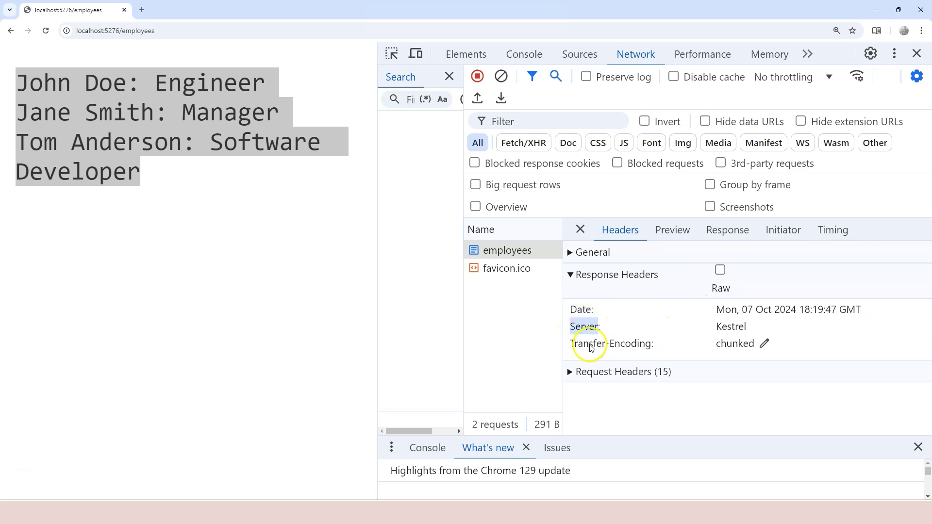
double_click(630, 344)
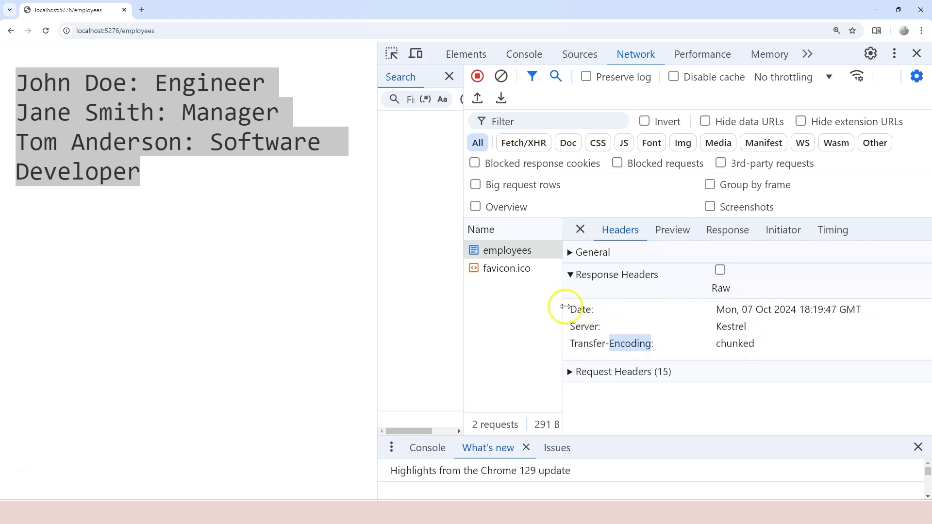
left_click(204, 223)
triple_click(170, 184)
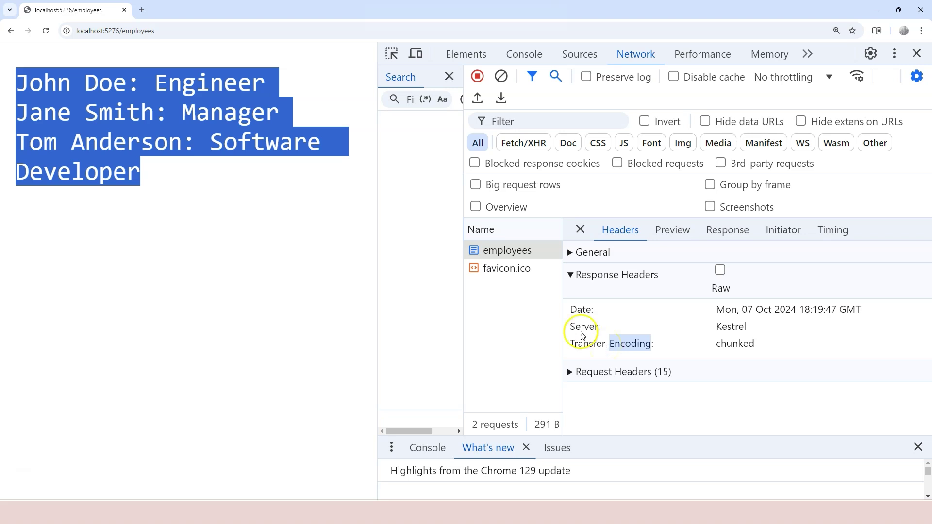
Switch back to draw.io and review the response example text without editing it.
left_click(618, 518)
double_click(484, 364)
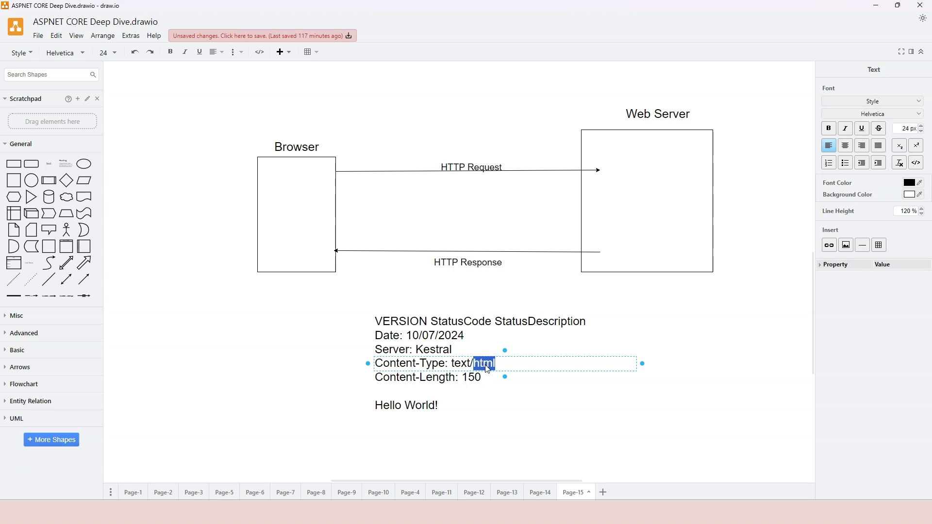
left_click(472, 357)
left_click(531, 420)
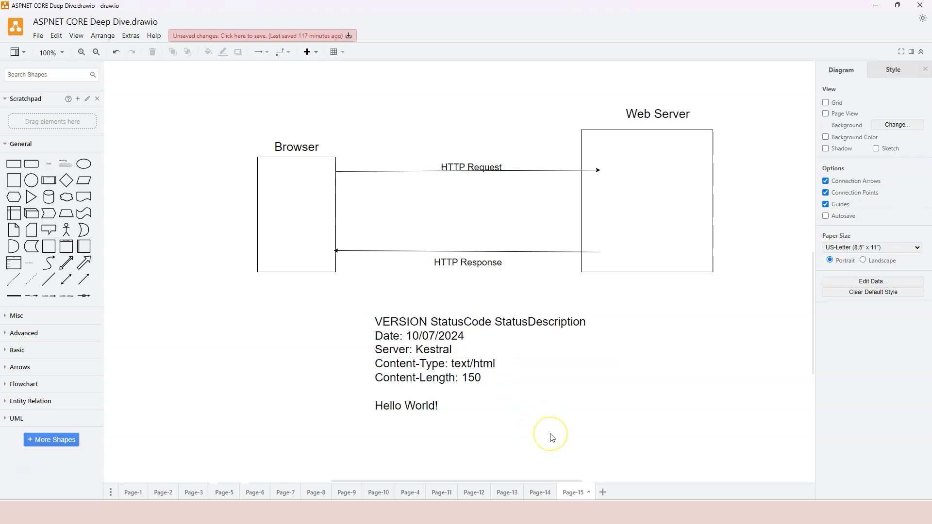